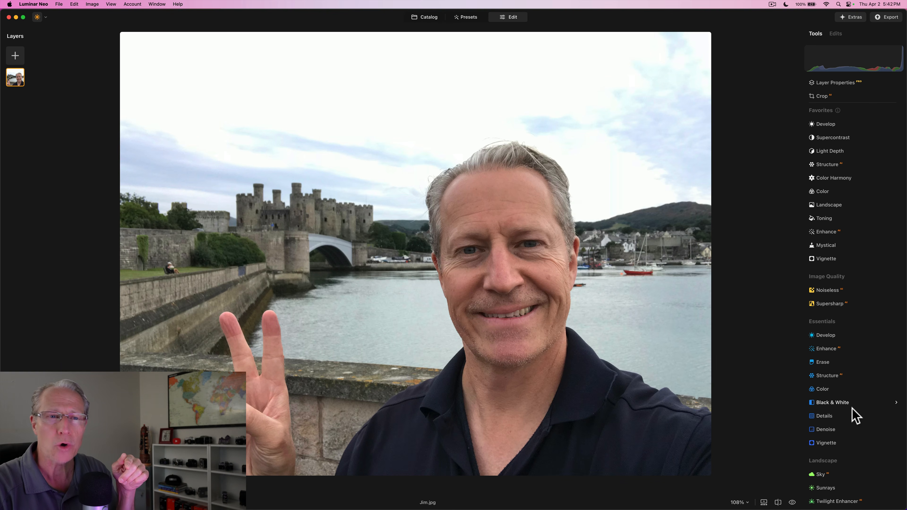
Step: Apply the portrait Bokeh effect to the selfie with Blur at 100 and compare the photo before and after
scroll(852, 414, down, 10)
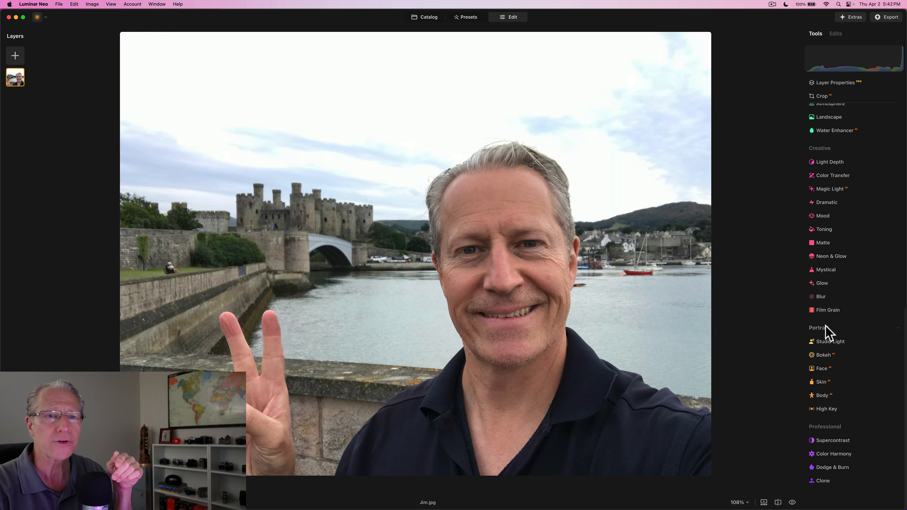
click(827, 356)
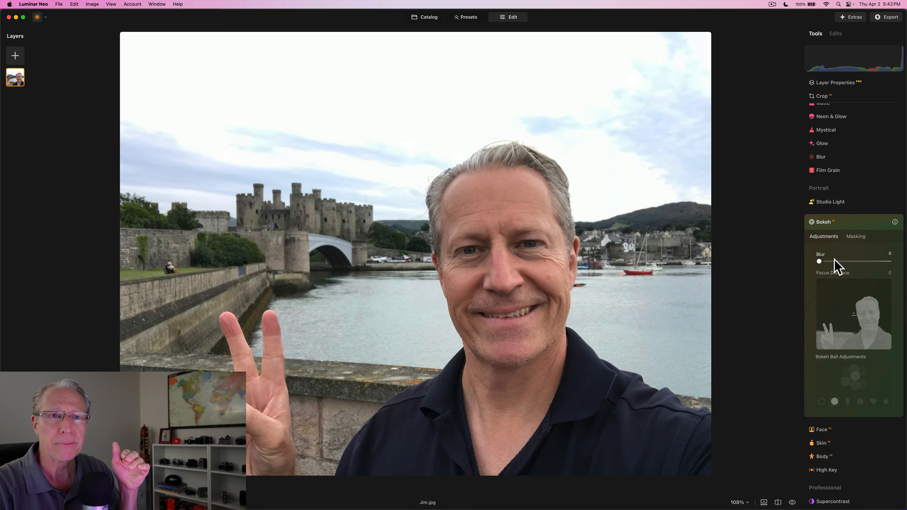
drag(835, 261, 898, 263)
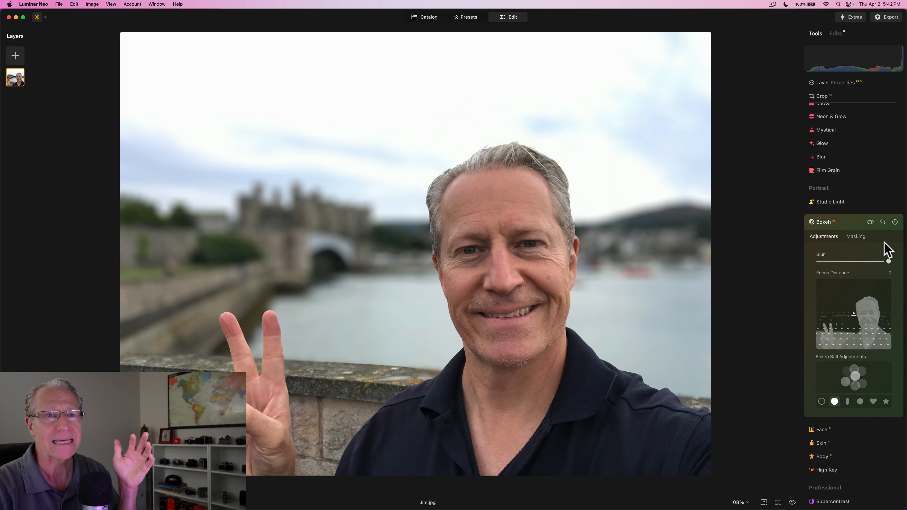
click(870, 221)
click(870, 222)
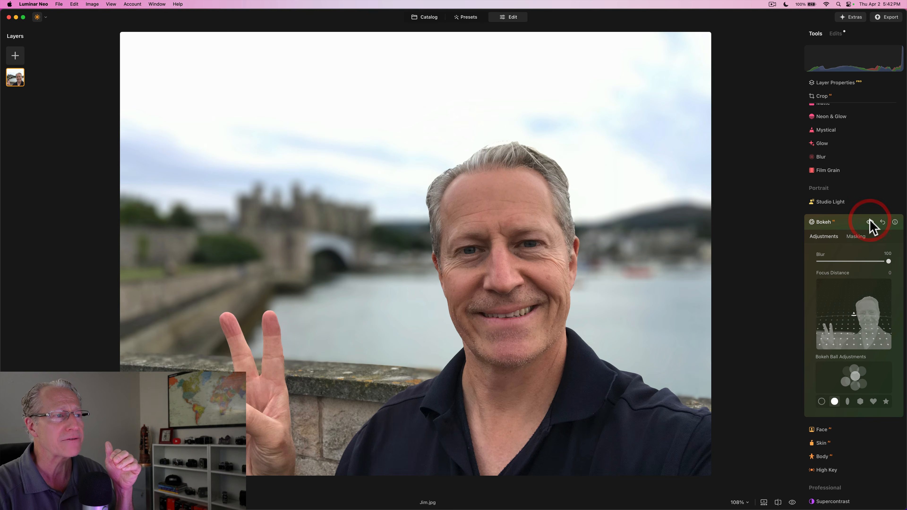
click(869, 222)
click(869, 222)
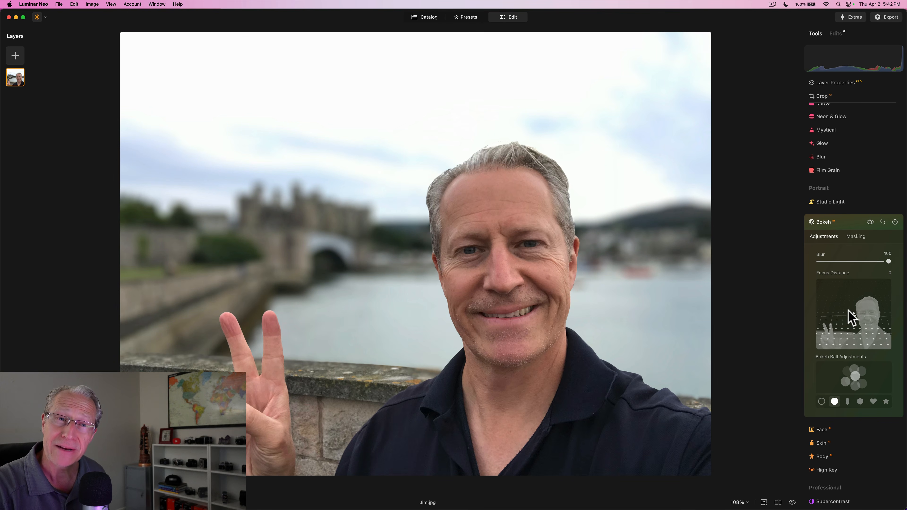
Step: Adjust the Bokeh effect to a Focus Distance of 64 and a Blur of 84
drag(855, 316, 856, 292)
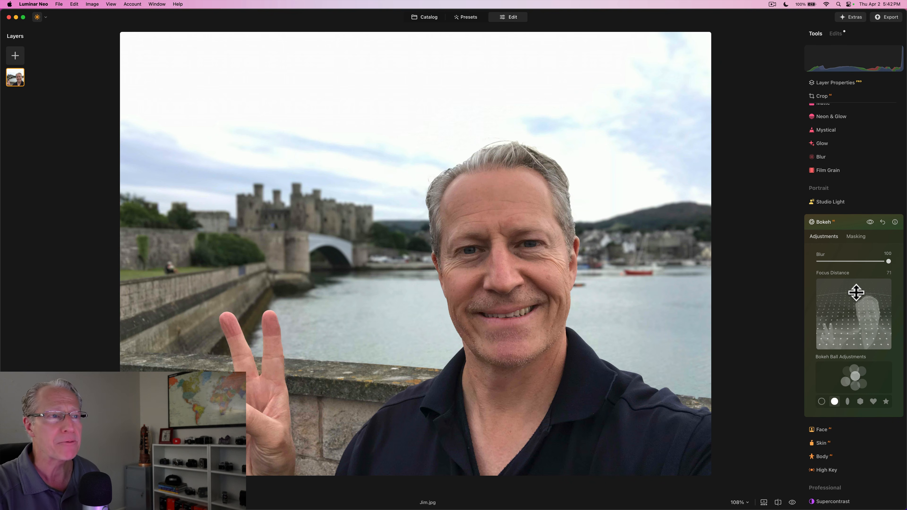
click(856, 292)
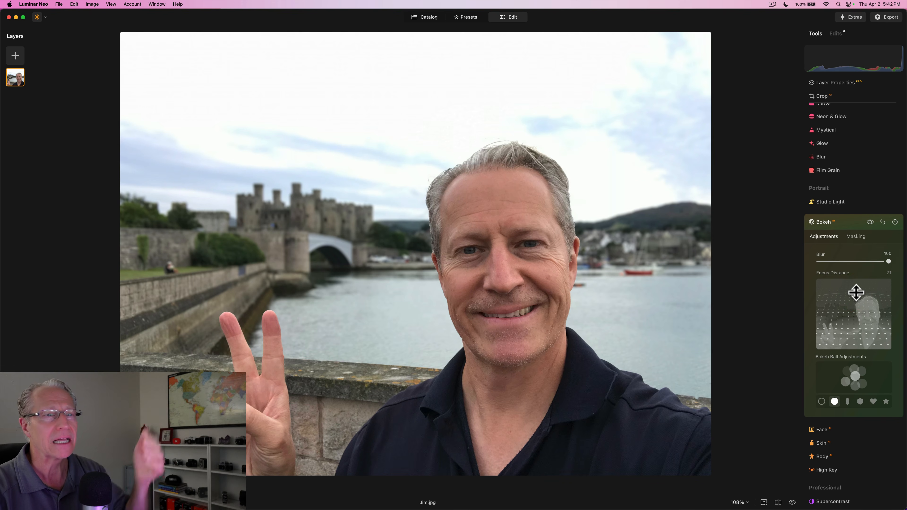
mouse_move(856, 292)
mouse_down()
mouse_move(857, 318)
mouse_move(858, 295)
mouse_up()
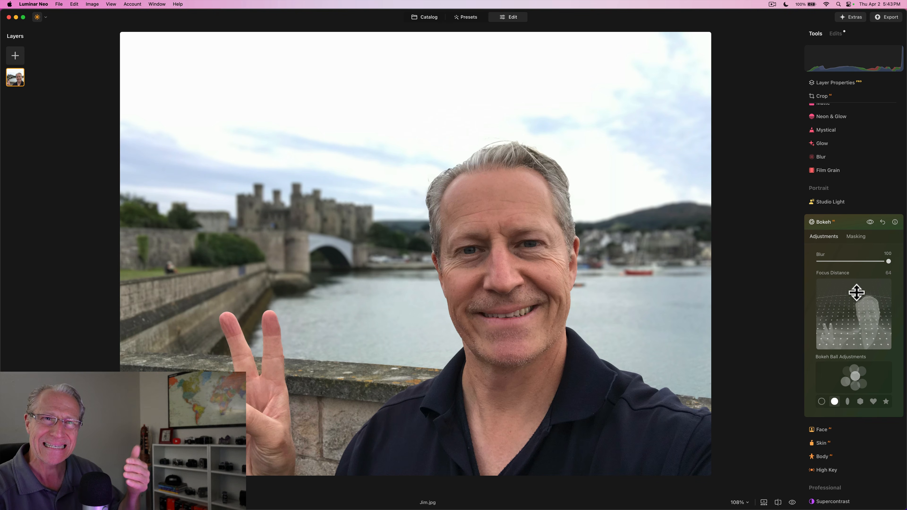
mouse_move(890, 262)
mouse_down()
mouse_move(856, 265)
mouse_move(879, 263)
mouse_up()
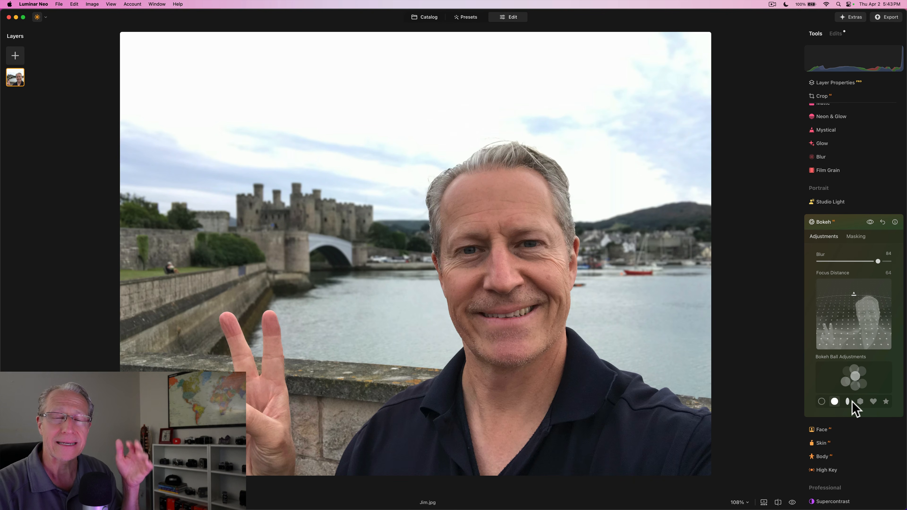
Step: Compare the selfie without the Bokeh effect, reset all Bokeh settings and close the tool
click(869, 222)
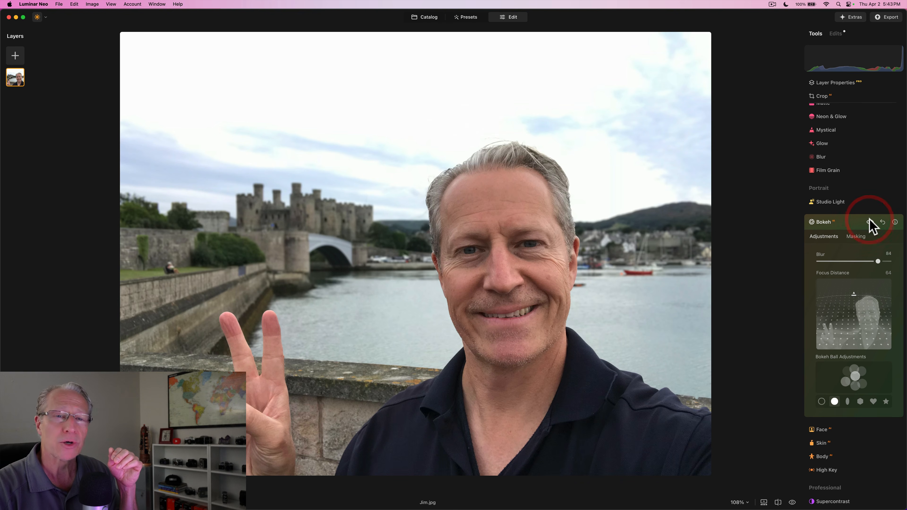
click(882, 222)
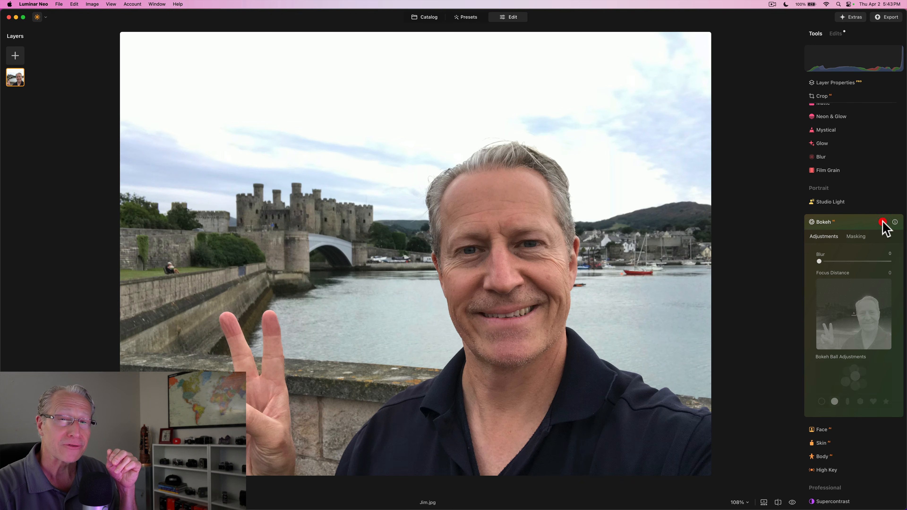
click(846, 223)
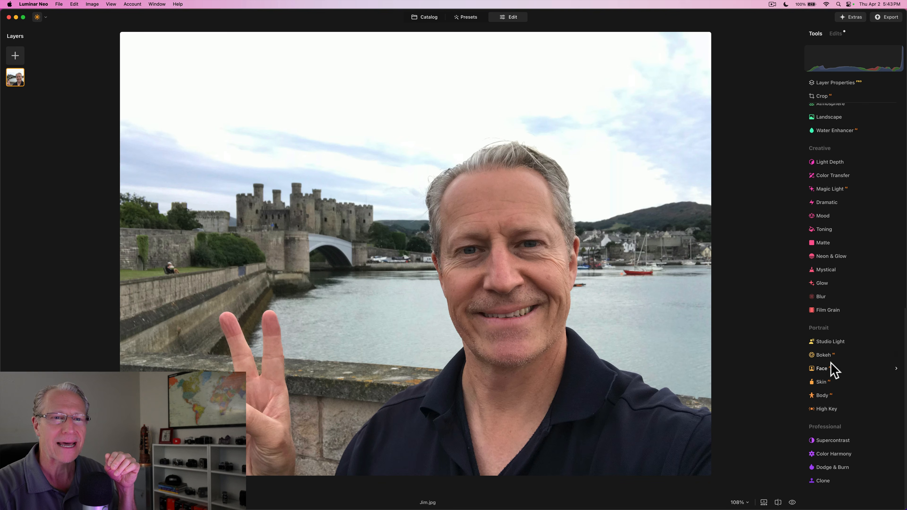
Step: Set Dark Circles Removal to 100 in the Face tool and compare the eye area before and after
click(821, 368)
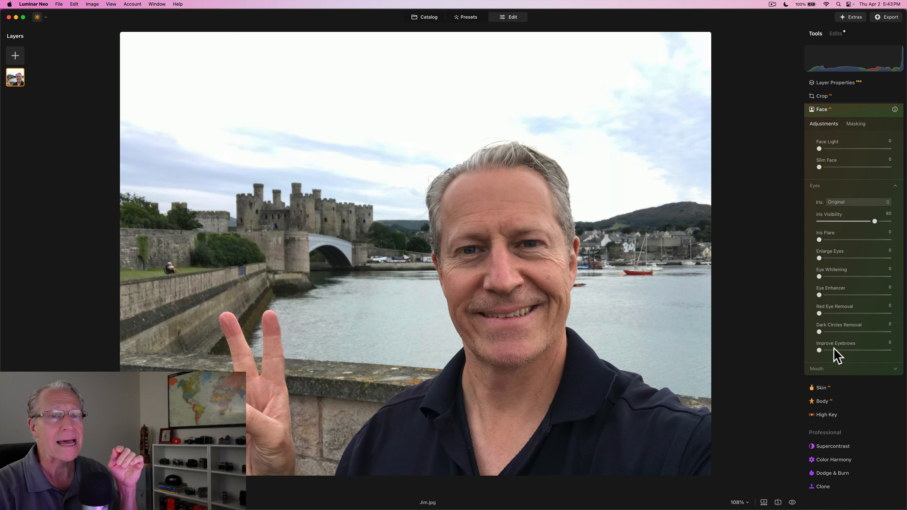
drag(837, 333, 891, 333)
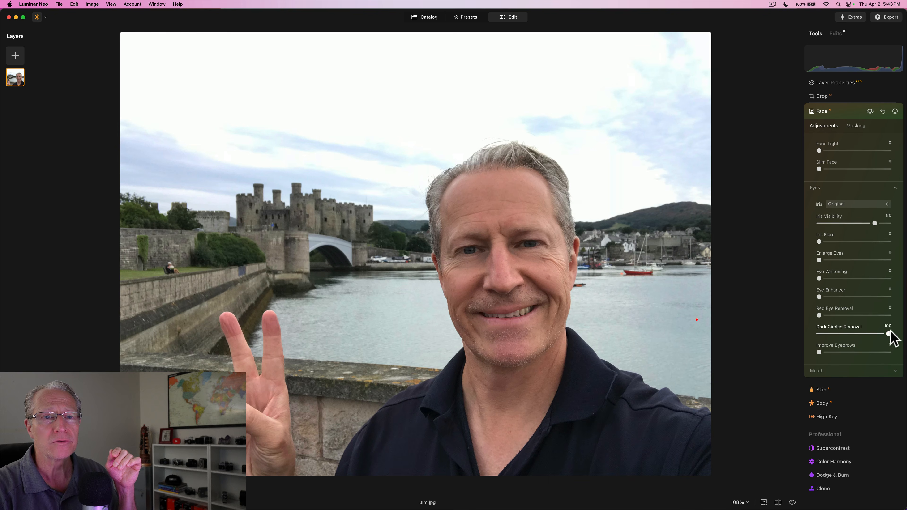
click(498, 267)
scroll(498, 267, up, 5)
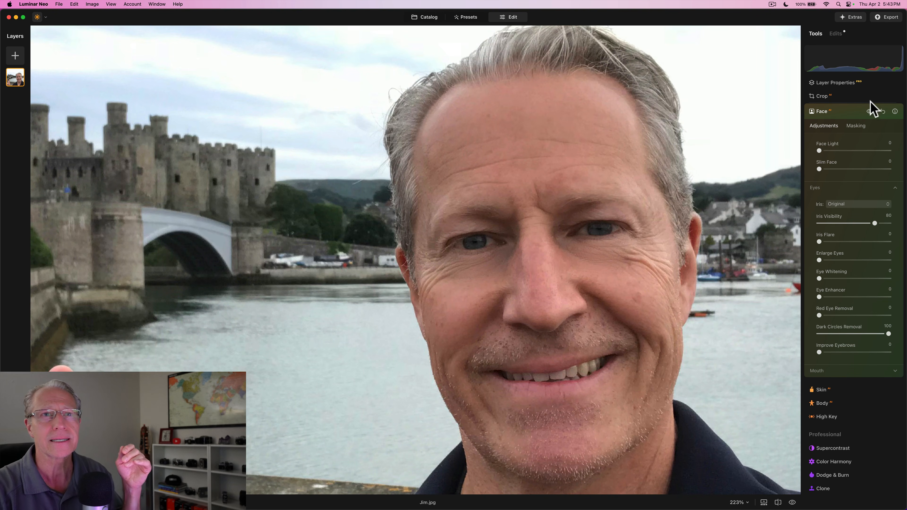
click(870, 111)
click(869, 111)
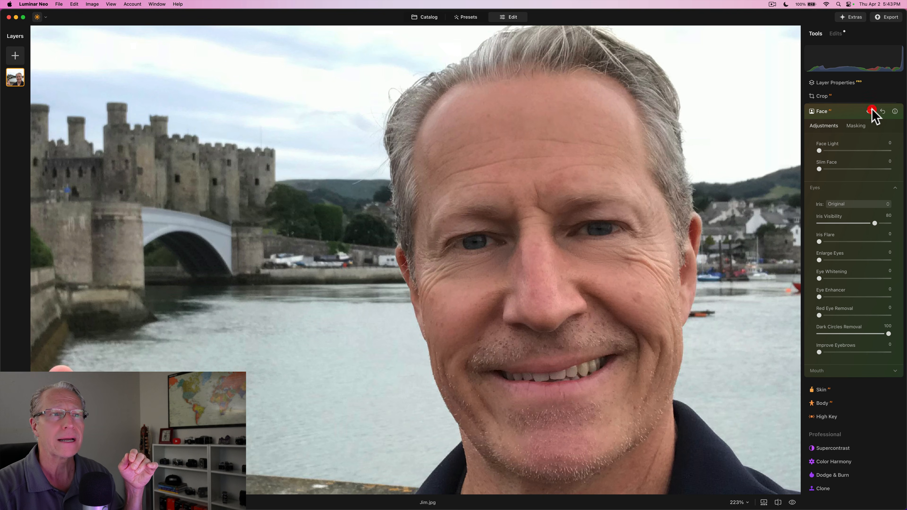
click(870, 111)
click(869, 111)
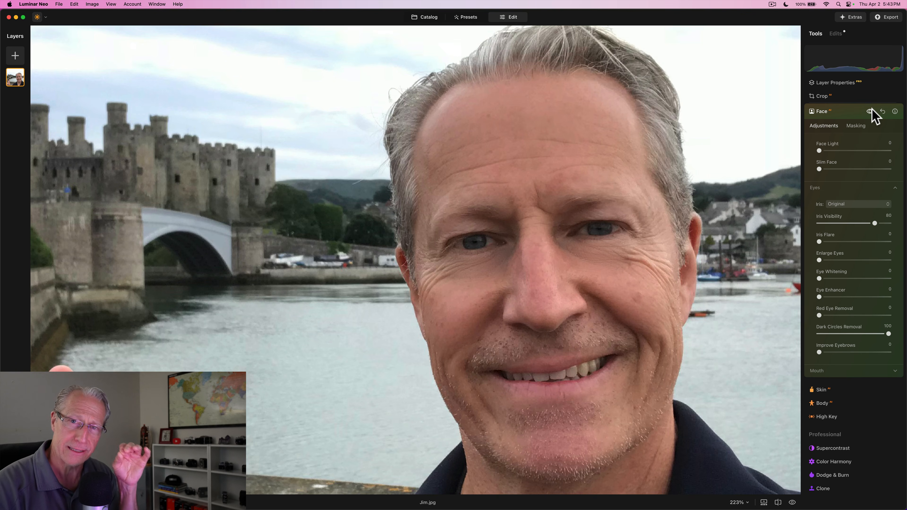
Step: Lower Dark Circles Removal to 61 and compare the face with and without the adjustment
click(862, 334)
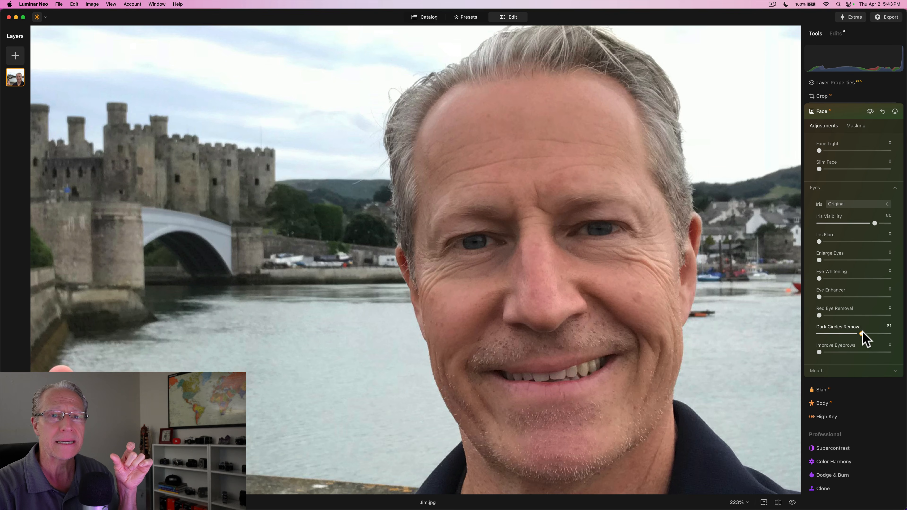
click(861, 333)
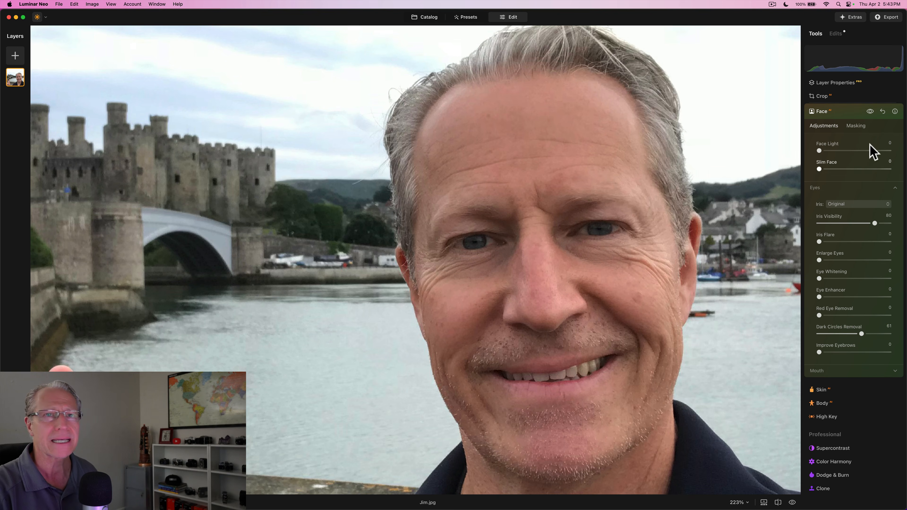
click(870, 111)
click(870, 112)
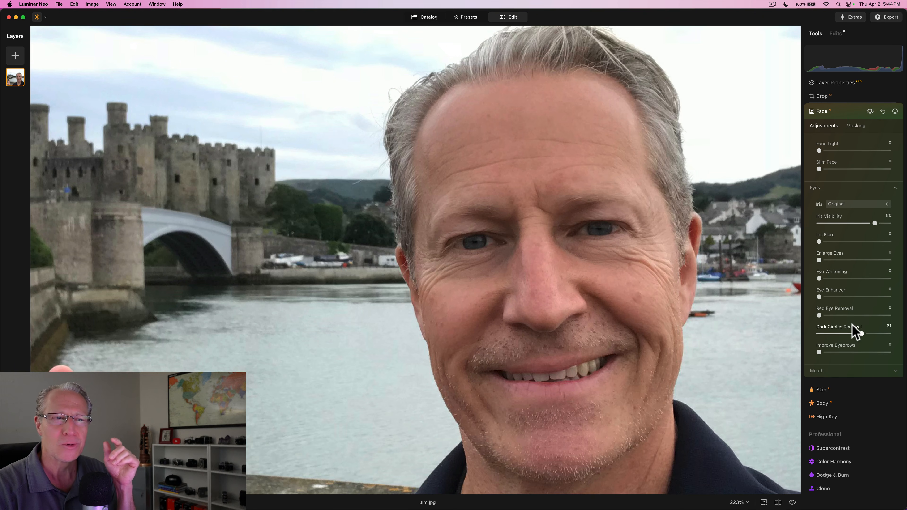
Step: Smooth the facial skin with the Skin tool's Face Smoothing at 100 and compare before and after
click(829, 389)
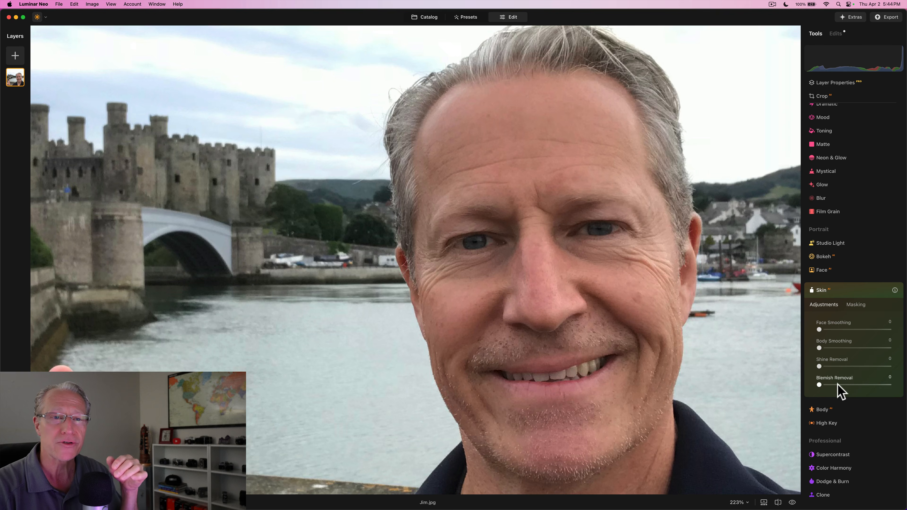
drag(853, 330, 863, 329)
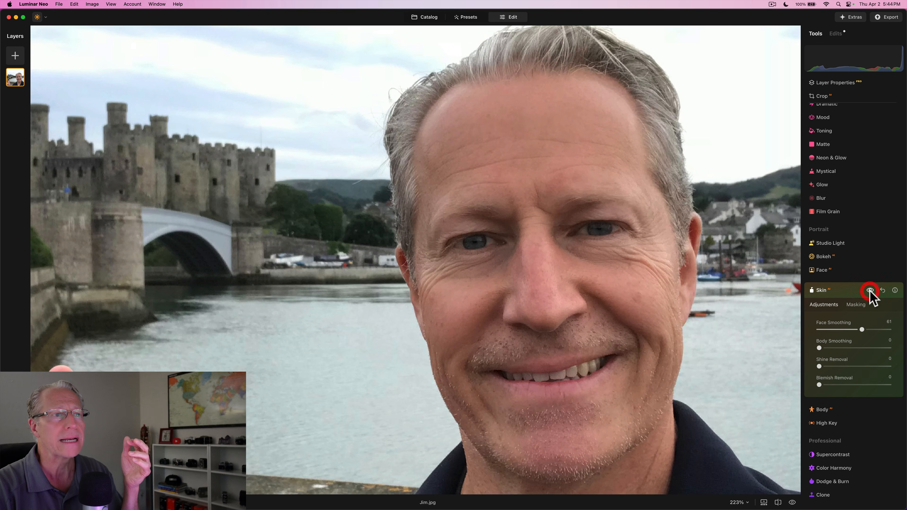
drag(862, 329, 897, 333)
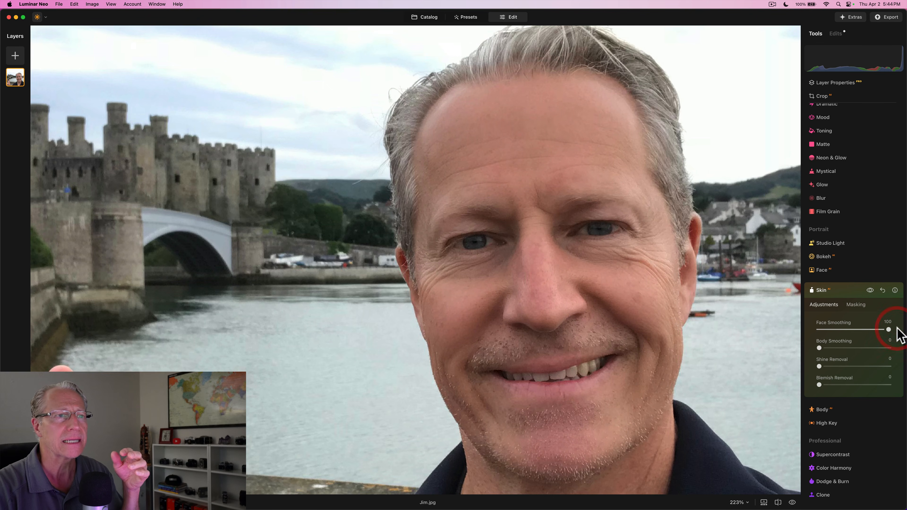
click(869, 292)
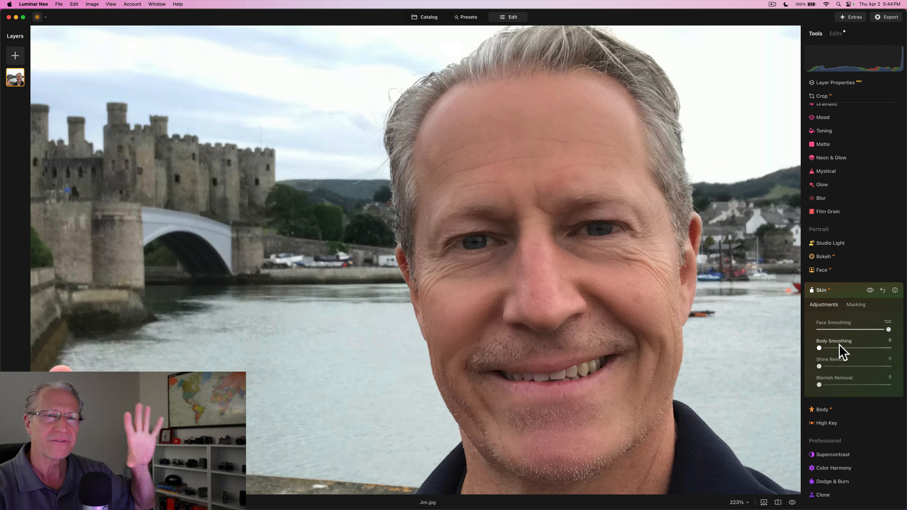
Step: Smooth the neck and body skin, setting both Face Smoothing and Body Smoothing to 62
scroll(625, 362, down, 10)
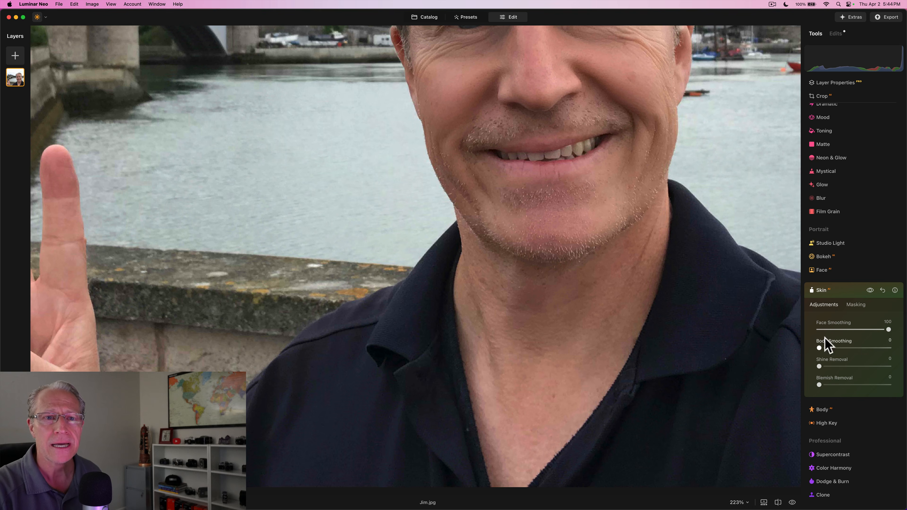
drag(819, 348, 890, 348)
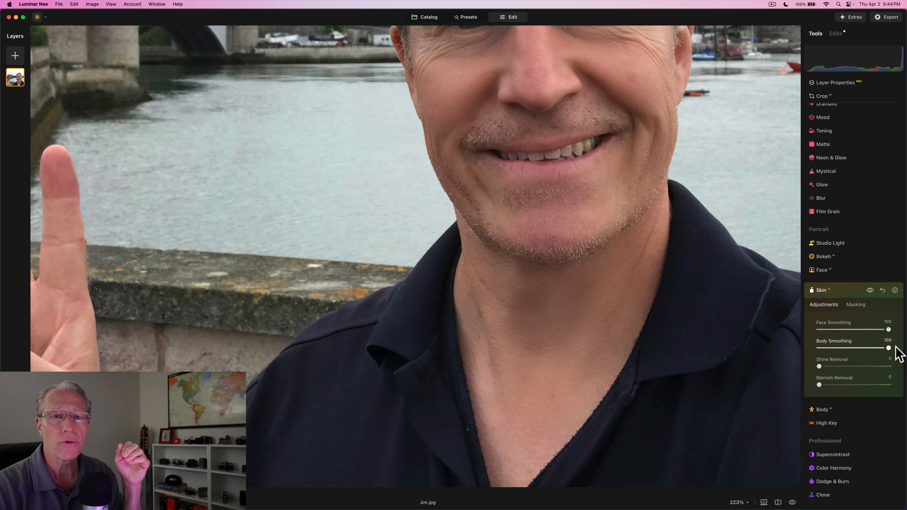
click(870, 290)
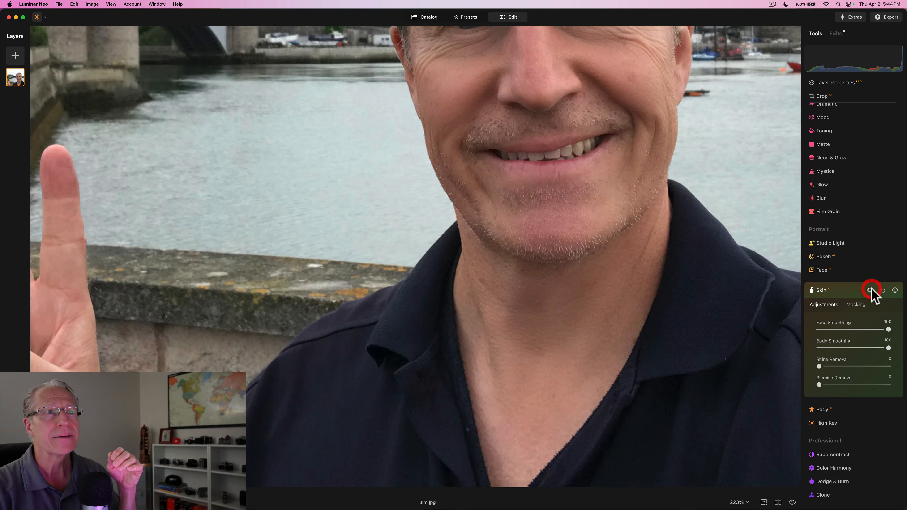
click(863, 330)
click(863, 348)
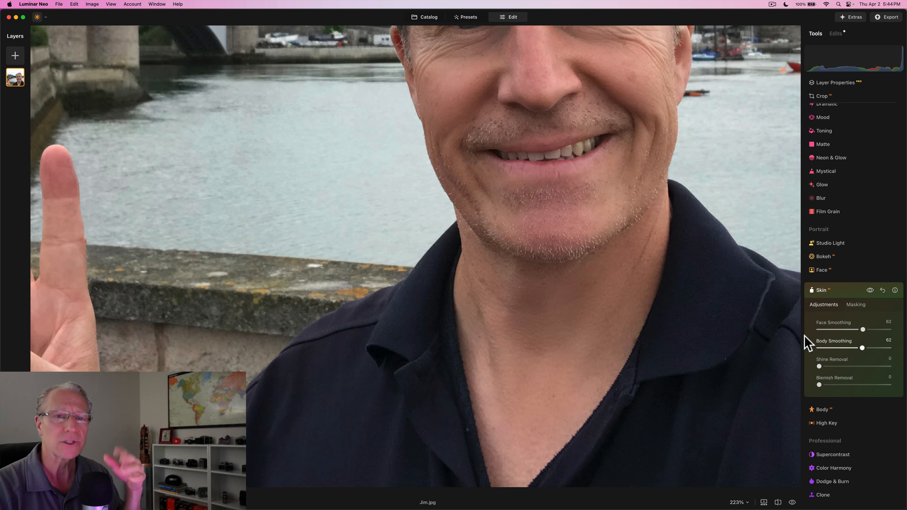
Step: Set Blemish Removal to 100, compare the skin before and after, and close the Skin tool
scroll(675, 267, up, 5)
scroll(675, 267, up, 2)
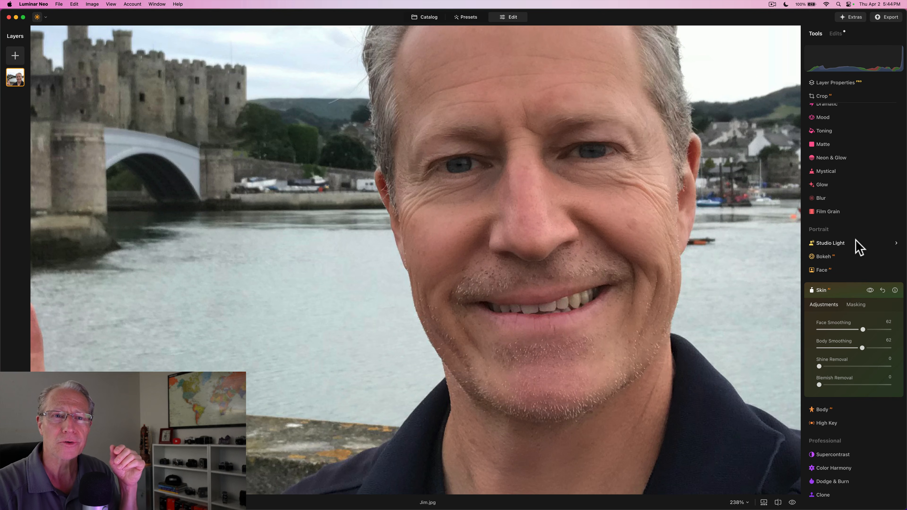
scroll(850, 285, down, 1)
drag(819, 370, 892, 371)
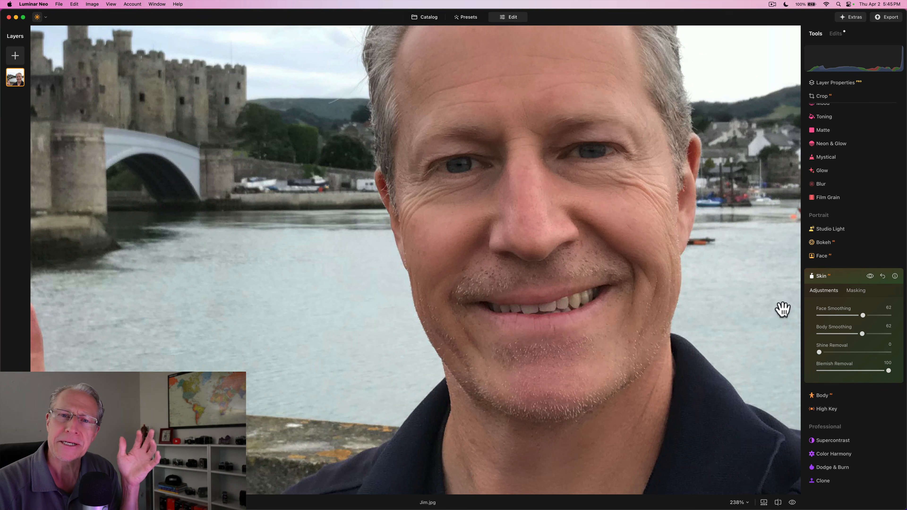
scroll(732, 301, up, 3)
scroll(731, 308, down, 3)
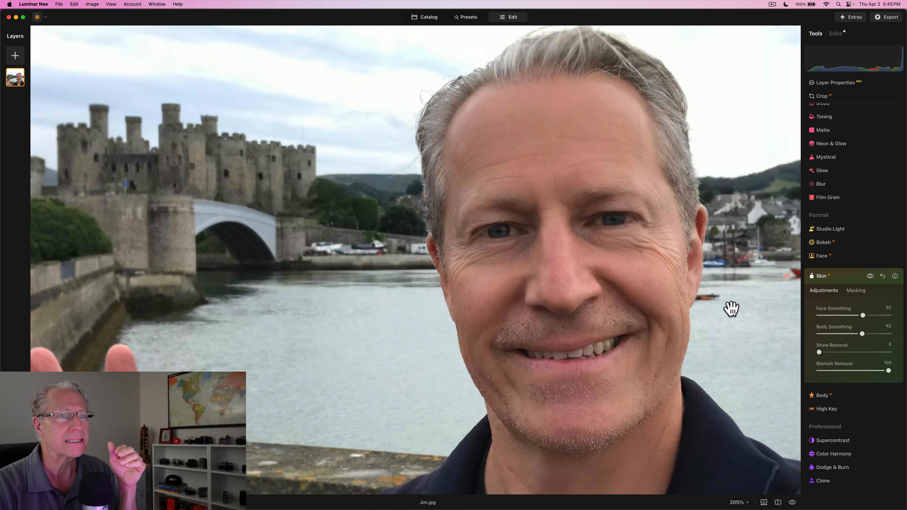
click(870, 276)
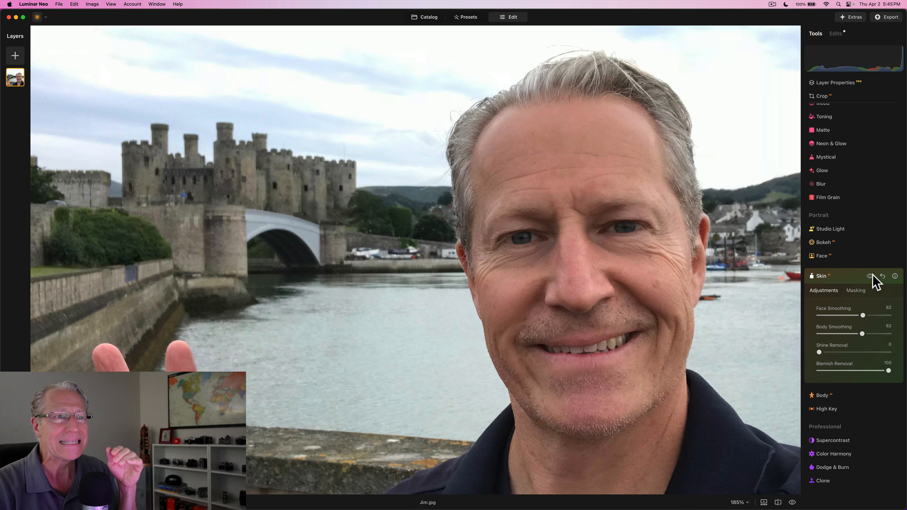
click(870, 275)
click(847, 276)
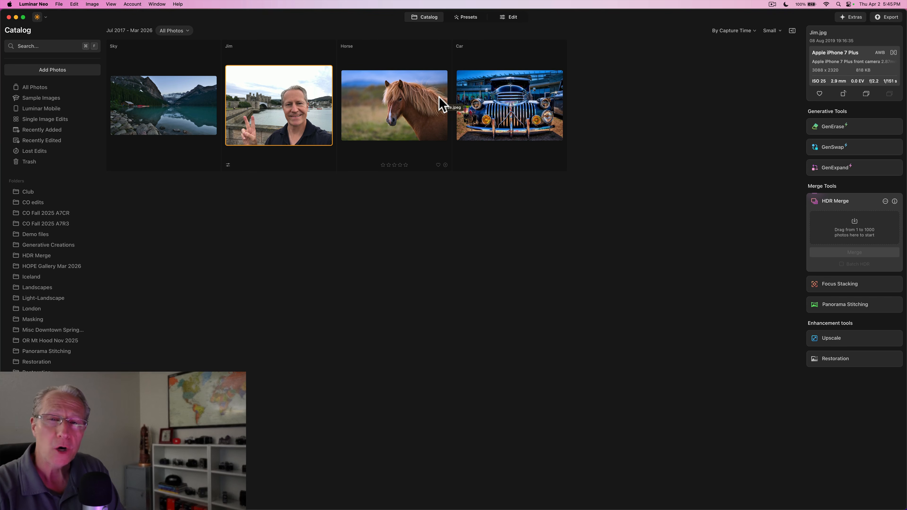
Step: Open the Car photo from the catalog for editing and inspect the details around the side mirror and headlight
click(487, 100)
click(514, 18)
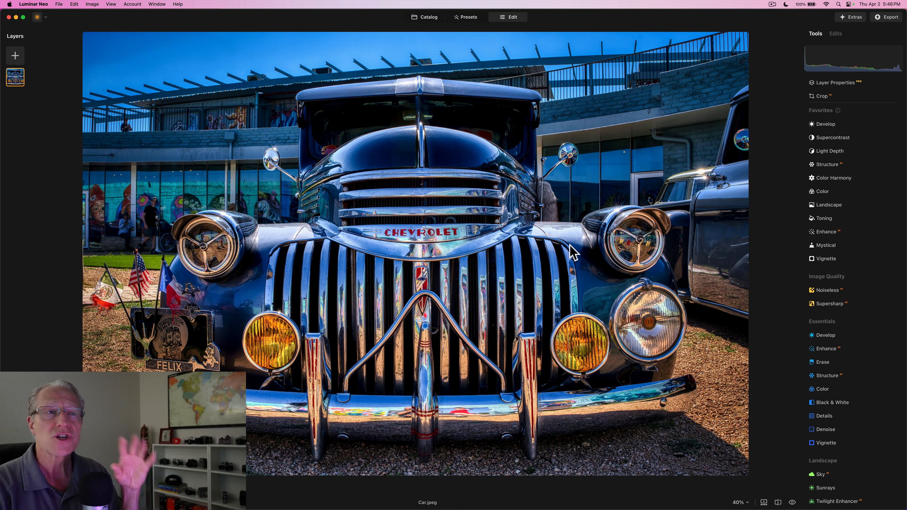
double_click(585, 191)
scroll(565, 152, up, 10)
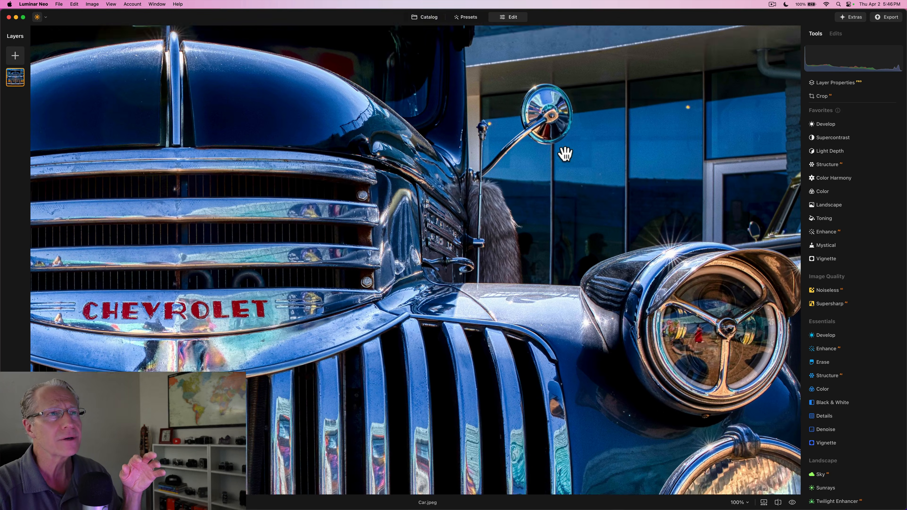
Step: Examine the car photo at full size, covering the building, mirrors, headlights, grille, emblem and bumper
scroll(583, 182, left, 5)
scroll(586, 183, right, 5)
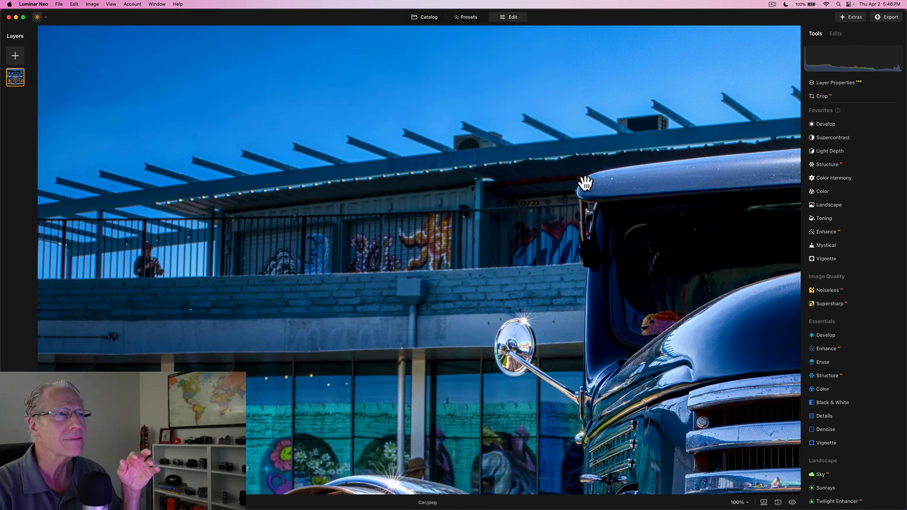
scroll(586, 183, down, 8)
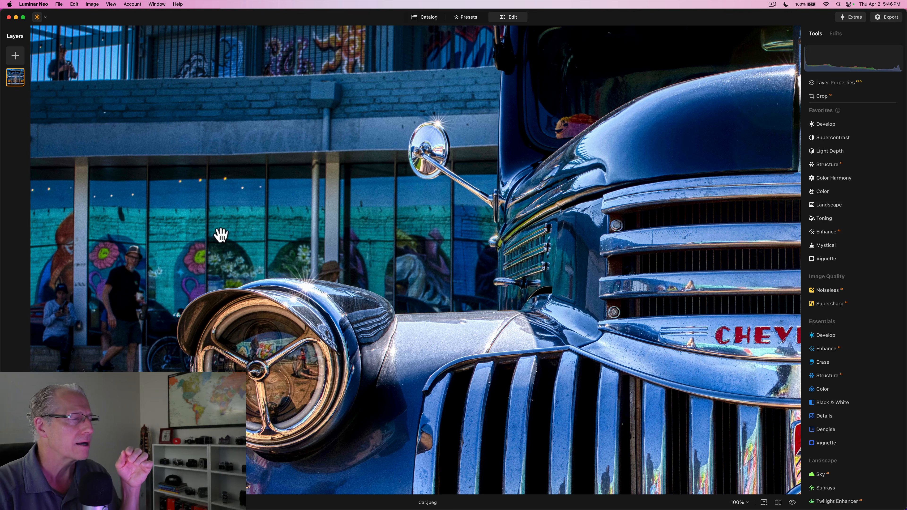
scroll(293, 252, down, 3)
scroll(293, 252, right, 1)
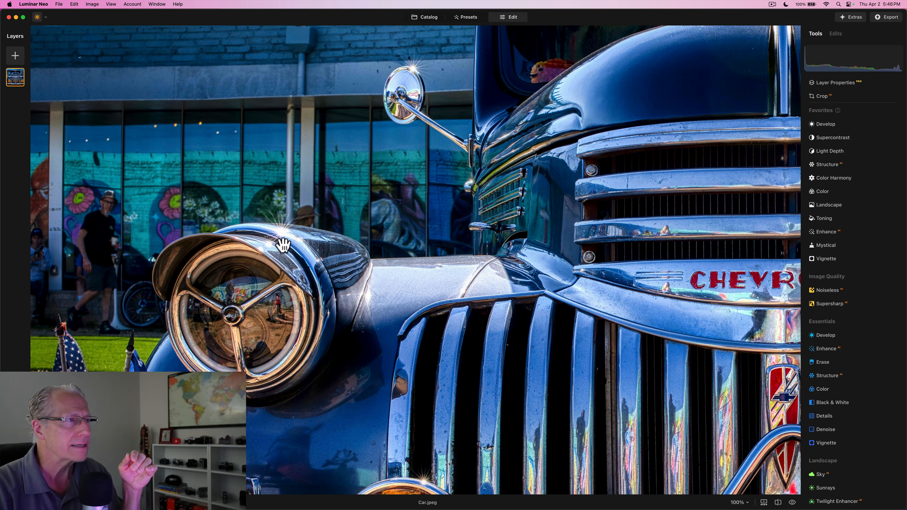
scroll(293, 252, down, 6)
scroll(297, 251, right, 4)
scroll(300, 250, down, 2)
scroll(300, 250, right, 6)
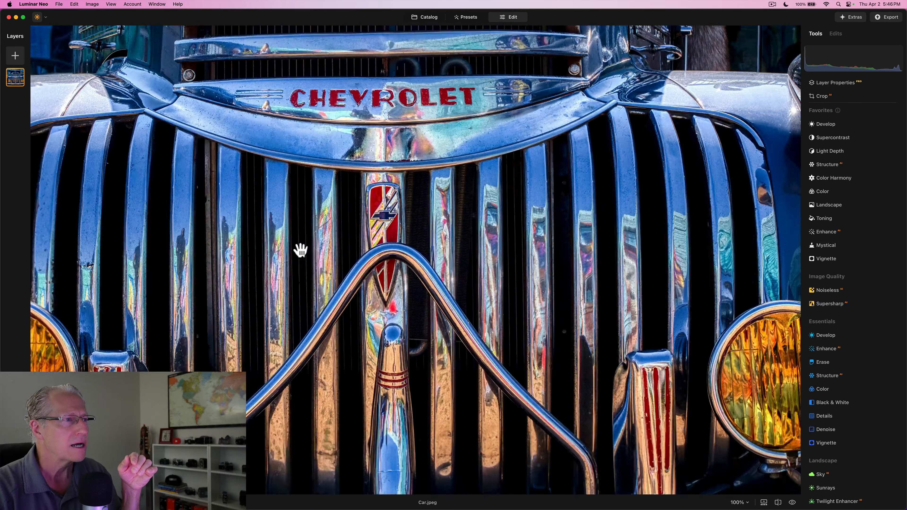
scroll(300, 249, down, 4)
scroll(134, 265, left, 2)
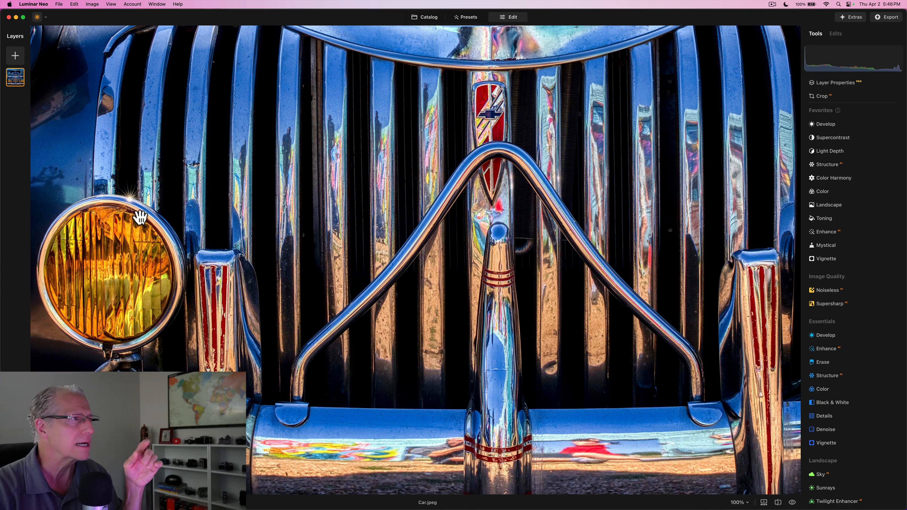
scroll(357, 294, right, 10)
scroll(359, 293, up, 2)
scroll(359, 294, up, 2)
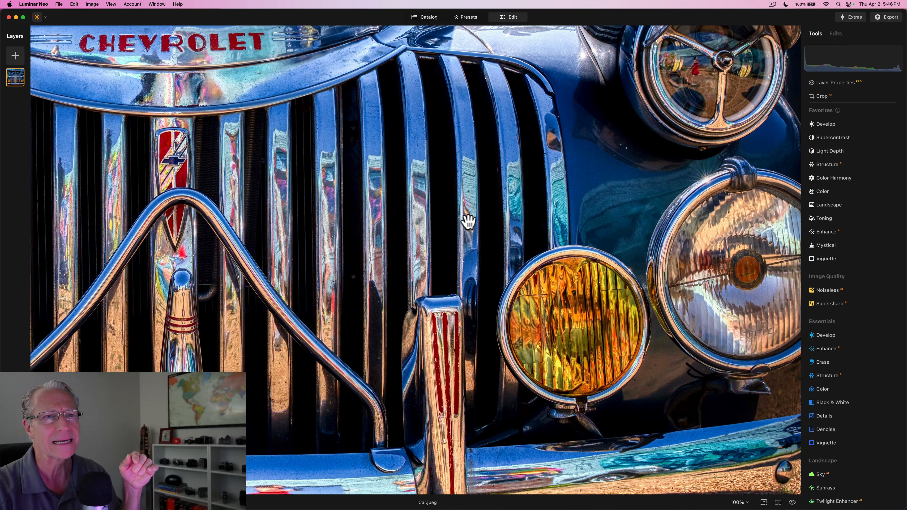
click(467, 223)
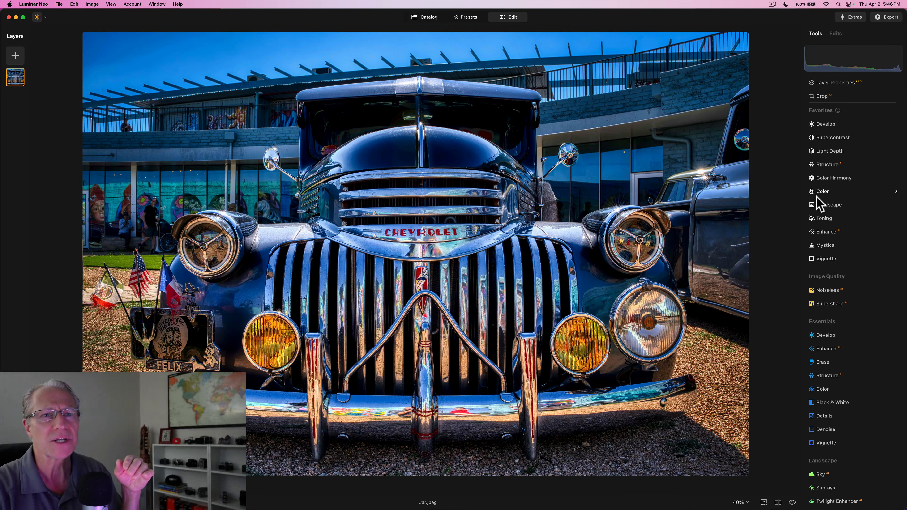
Step: Apply the Bokeh tool to the car photo with Focus Distance 28 and Blur 100
scroll(837, 313, down, 10)
scroll(837, 312, down, 5)
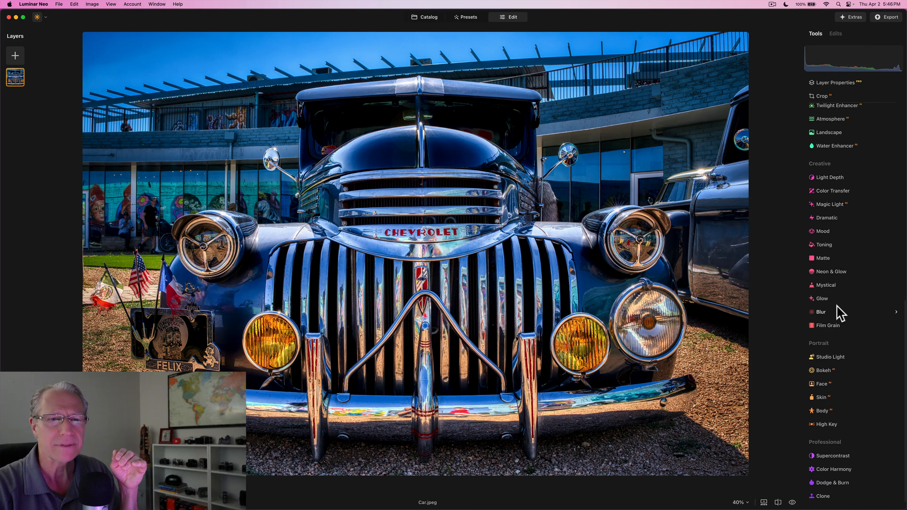
click(826, 358)
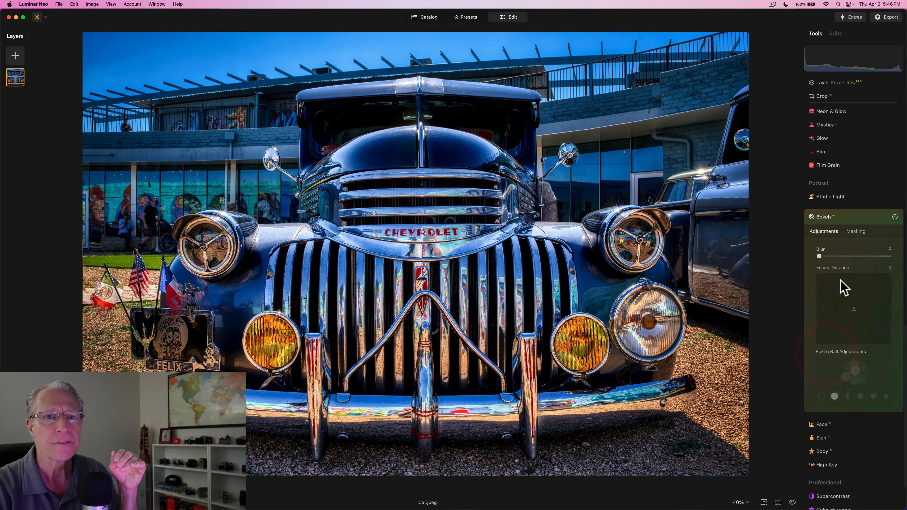
drag(854, 257, 864, 256)
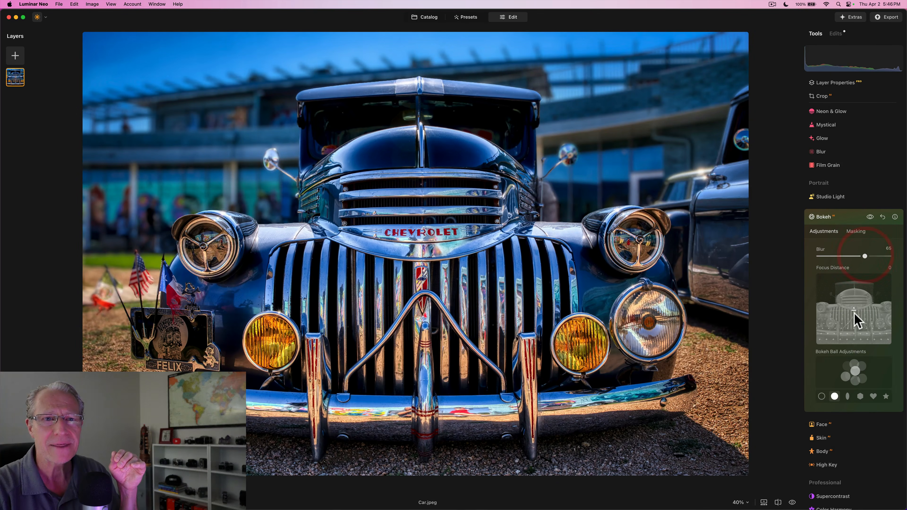
drag(854, 316, 853, 301)
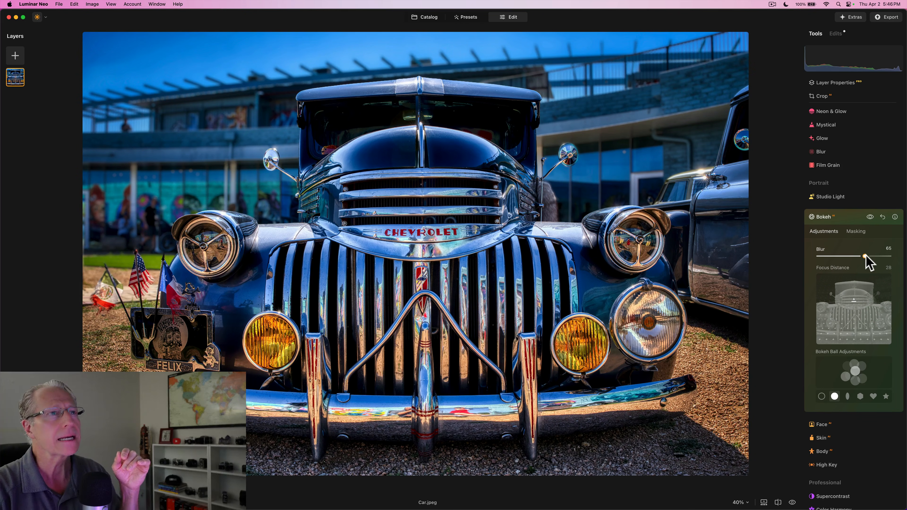
drag(865, 256, 891, 253)
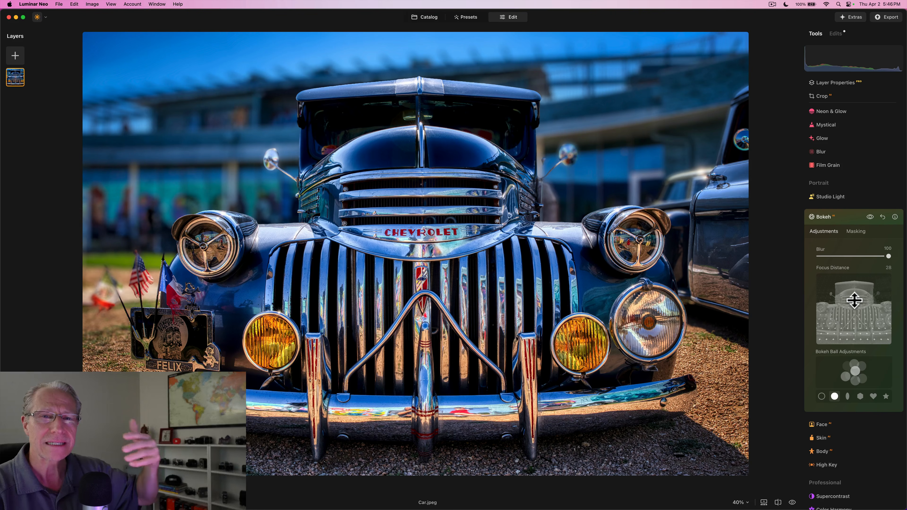
Step: Raise the Bokeh Focus Distance to 51 and then 59, checking the sharpness of both side mirrors up close
click(430, 107)
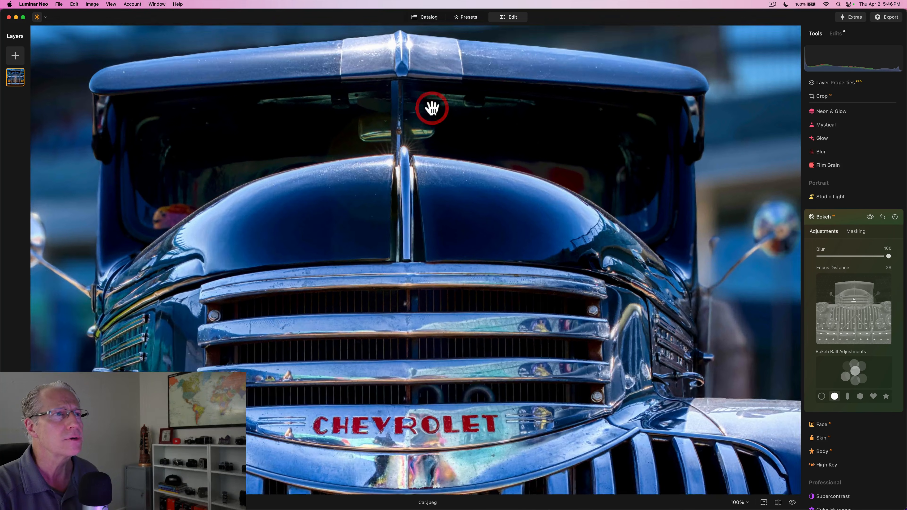
scroll(432, 108, up, 3)
scroll(432, 108, down, 1)
scroll(432, 108, left, 3)
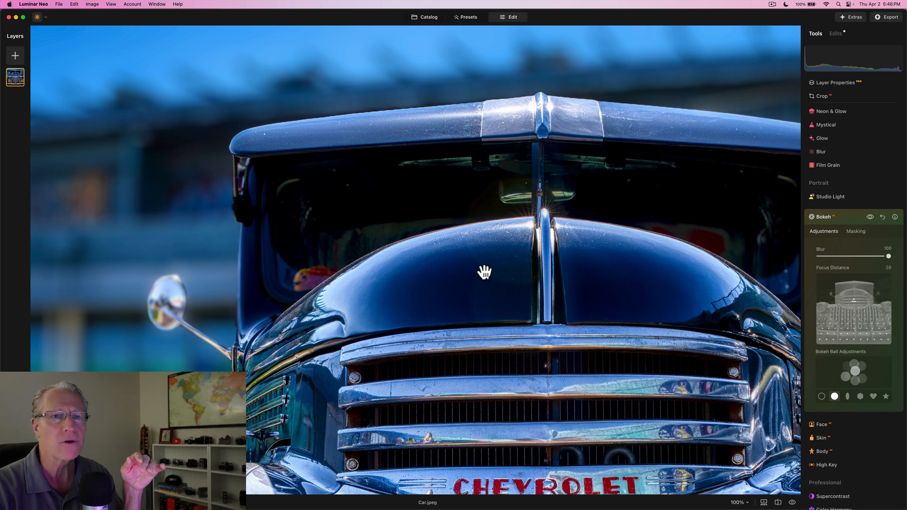
drag(854, 301, 853, 295)
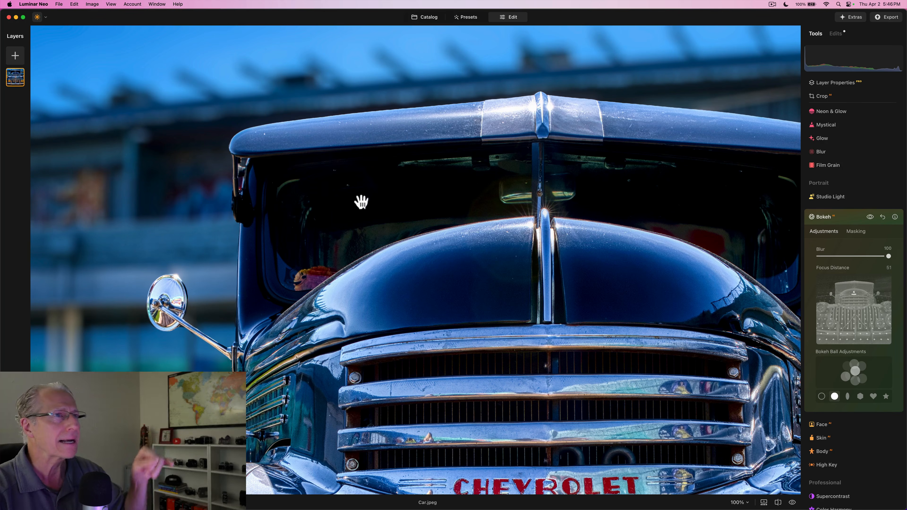
scroll(559, 140, right, 10)
scroll(560, 140, down, 2)
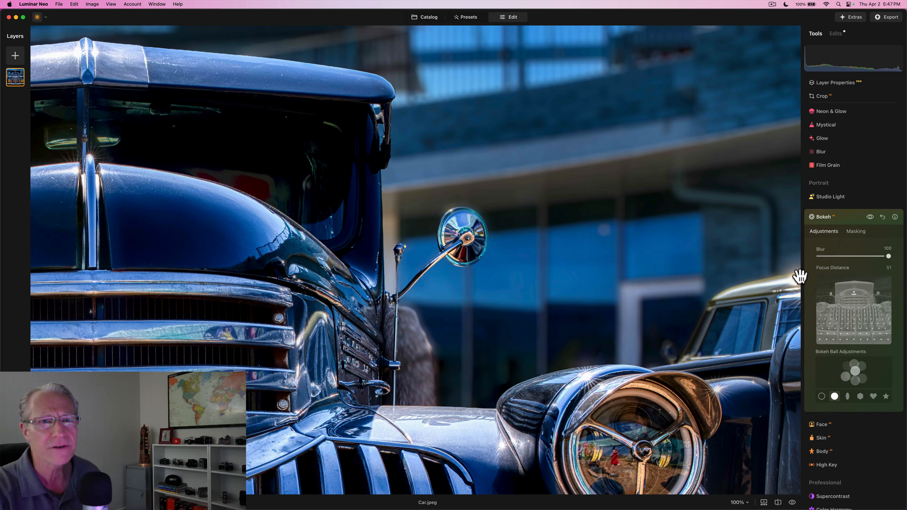
drag(855, 294, 854, 292)
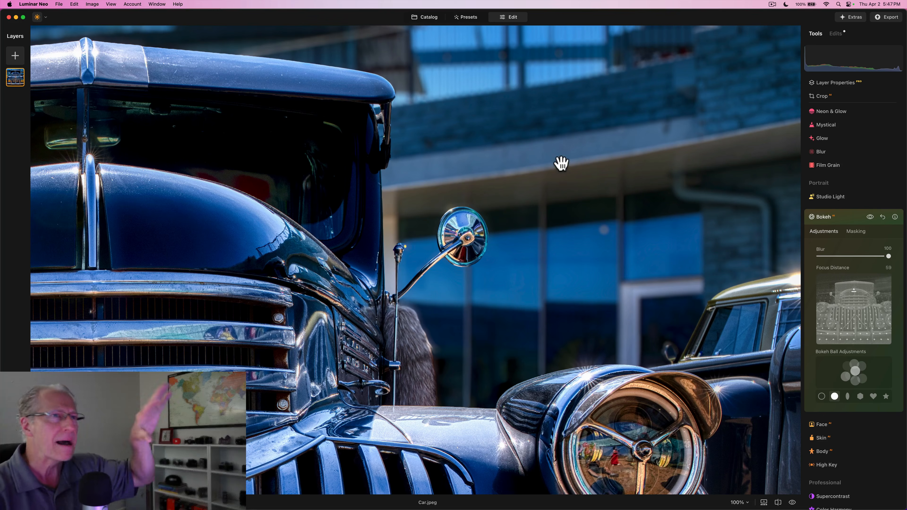
scroll(561, 163, up, 5)
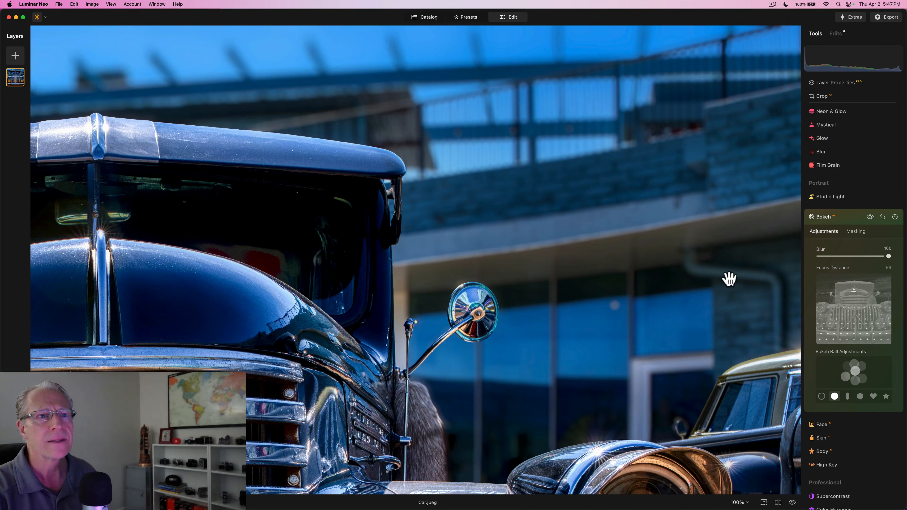
click(727, 276)
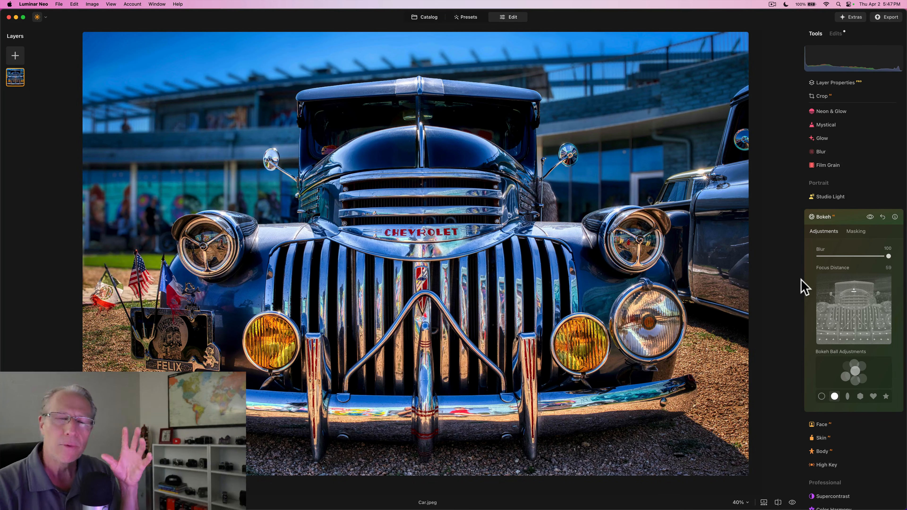
Step: Try the Bokeh Blur at 72 and 75, and settle on 85
drag(885, 256, 870, 256)
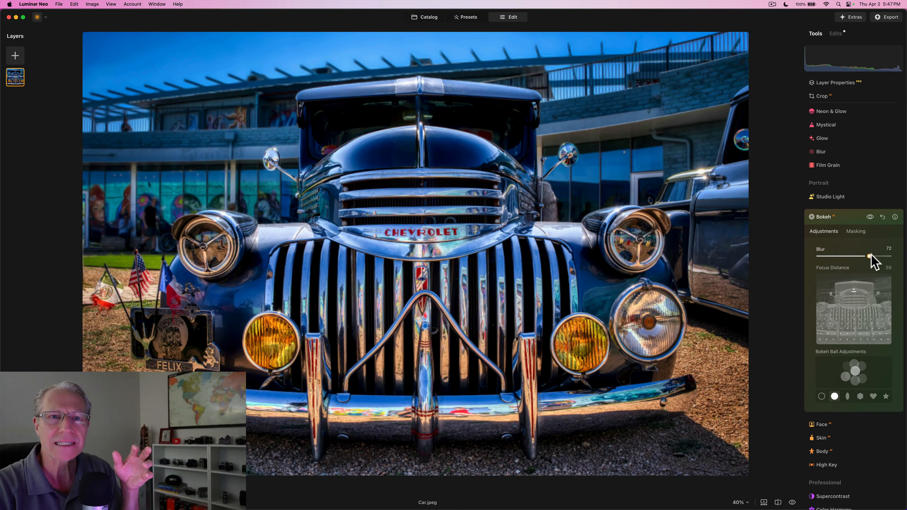
click(870, 255)
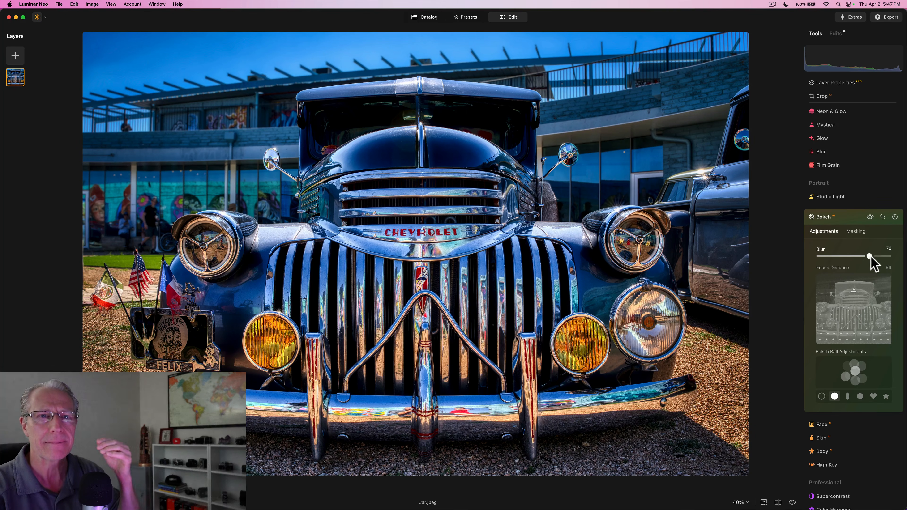
drag(869, 256, 871, 256)
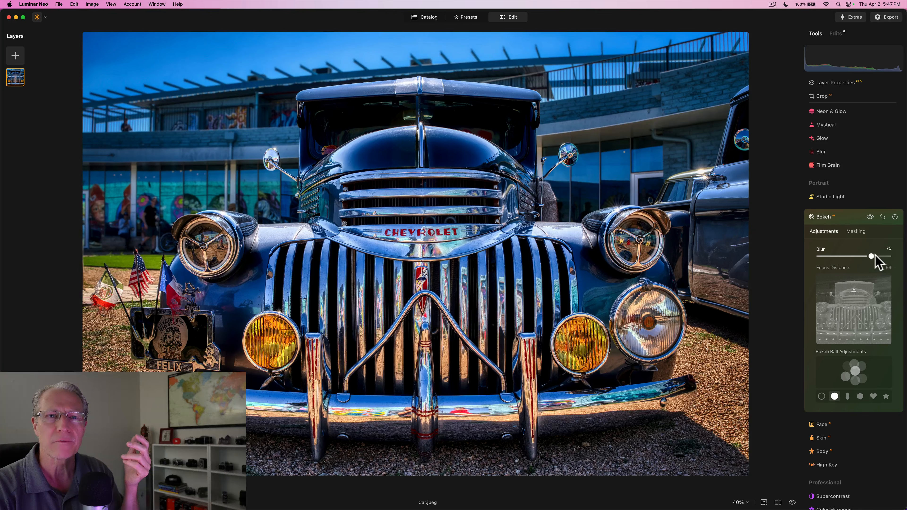
drag(874, 257, 878, 256)
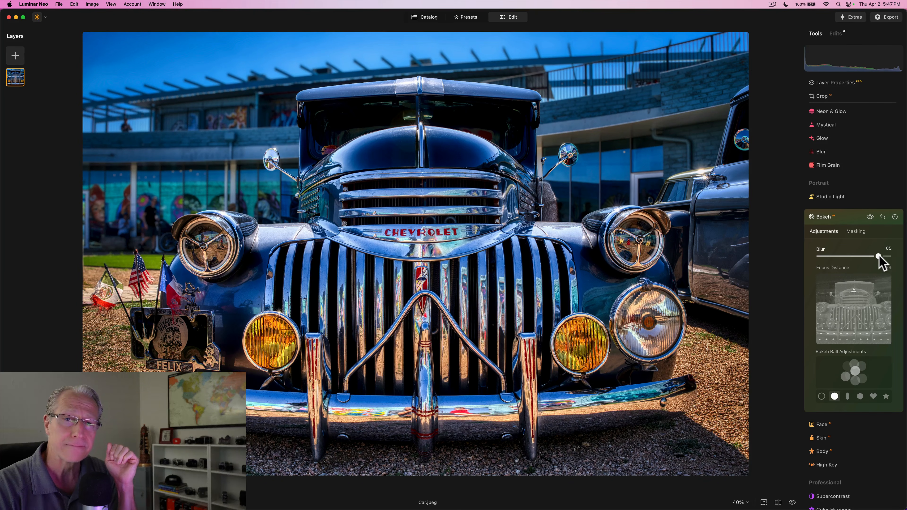
Step: Open the Horse photo for editing and briefly view the Develop tool's adjustments
click(508, 16)
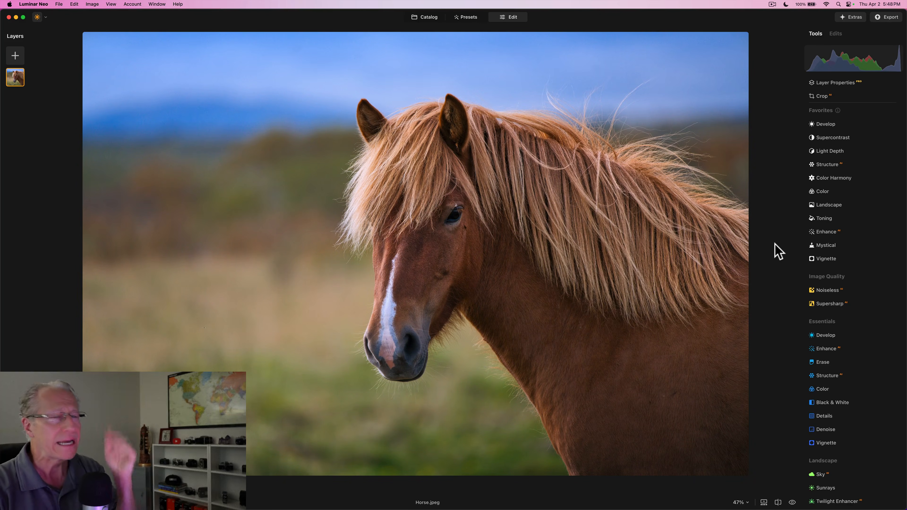
click(825, 124)
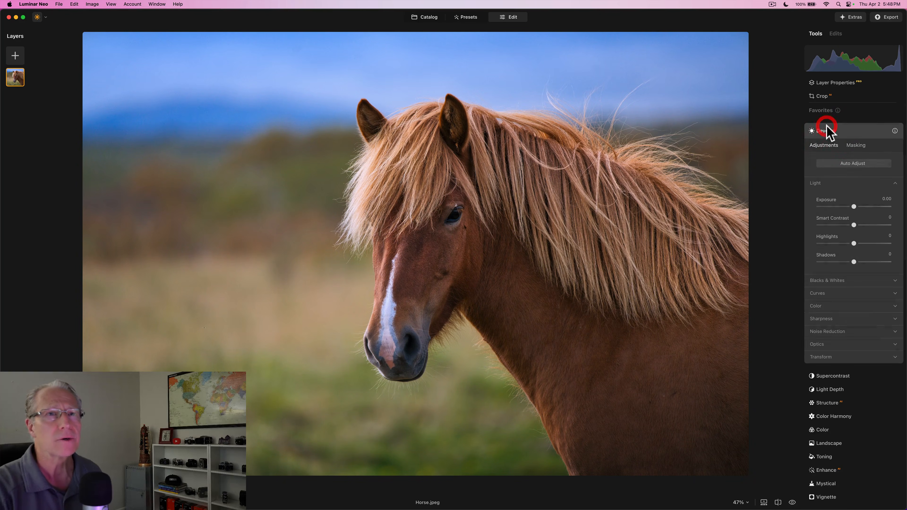
click(823, 131)
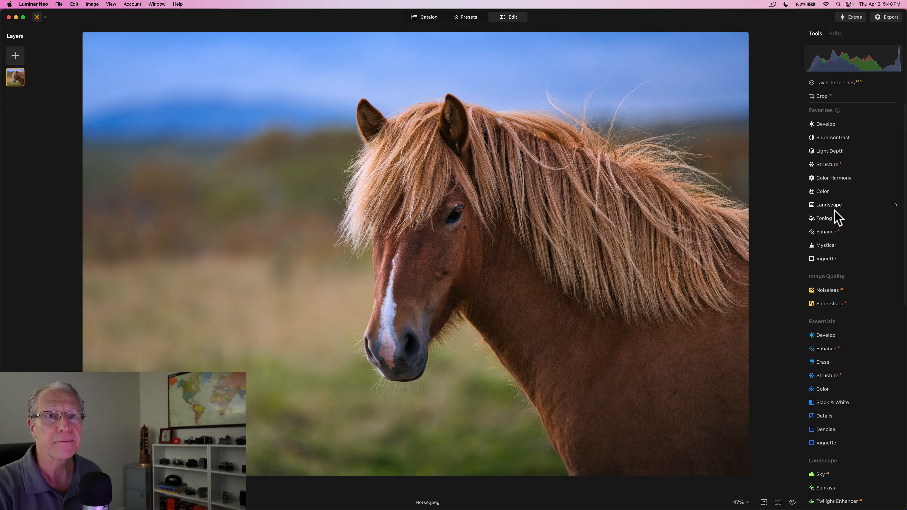
Step: Mask the whole horse in the Enhance tool using AI Object Select in Add mode
click(826, 232)
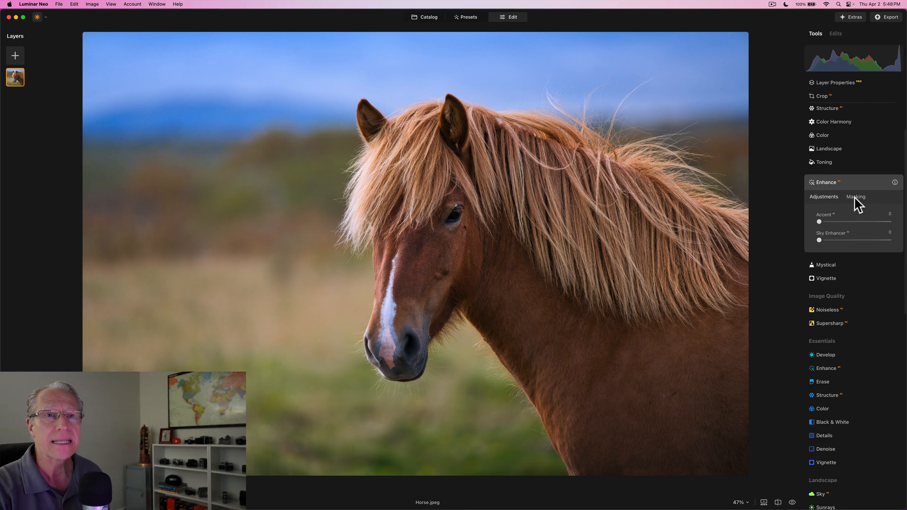
click(855, 196)
click(828, 275)
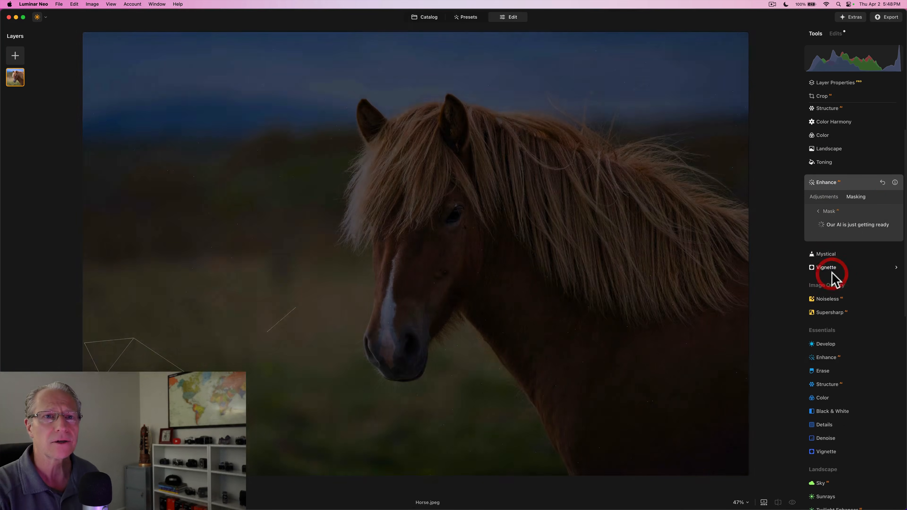
click(819, 215)
click(828, 285)
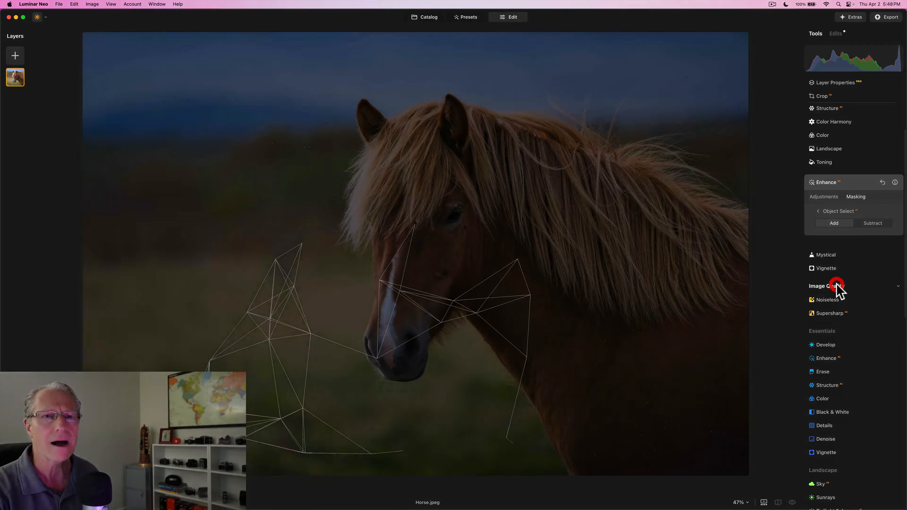
click(589, 254)
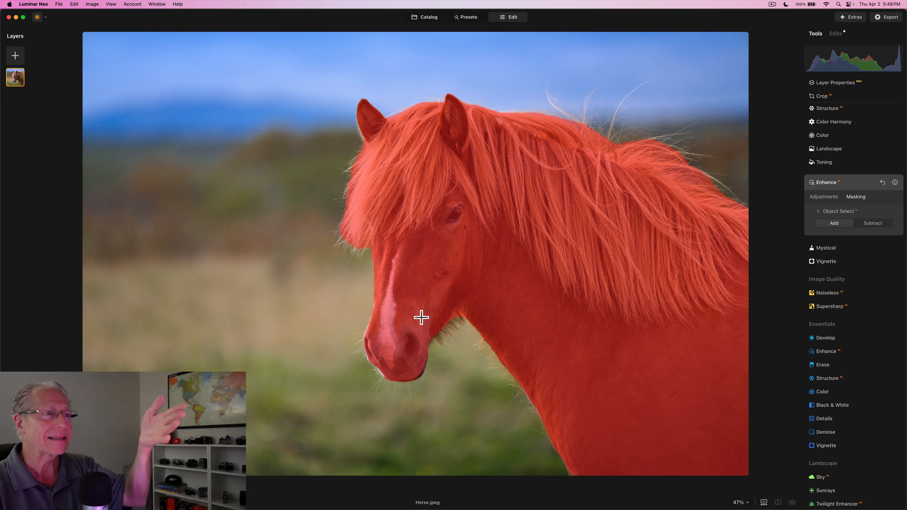
click(145, 289)
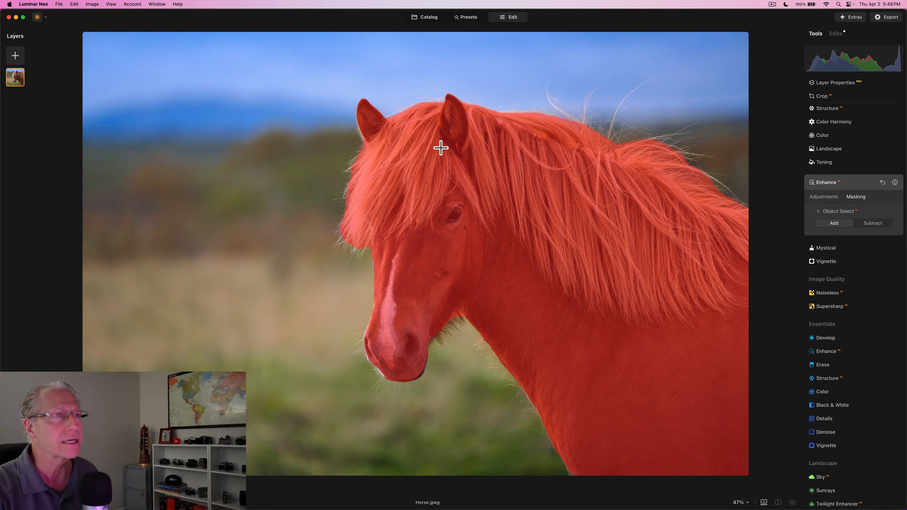
Step: Leave Object Select and set the Enhance Accent to 72 for the masked horse
click(818, 211)
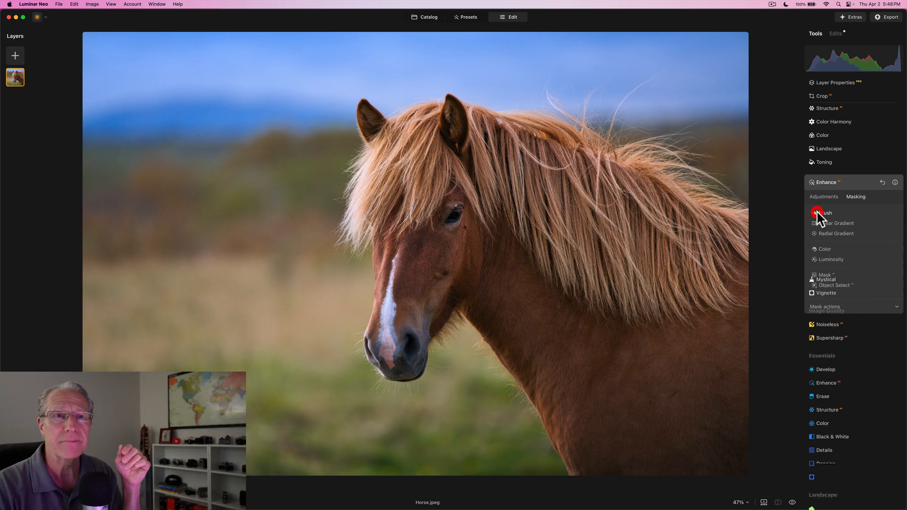
click(822, 197)
drag(857, 222, 870, 222)
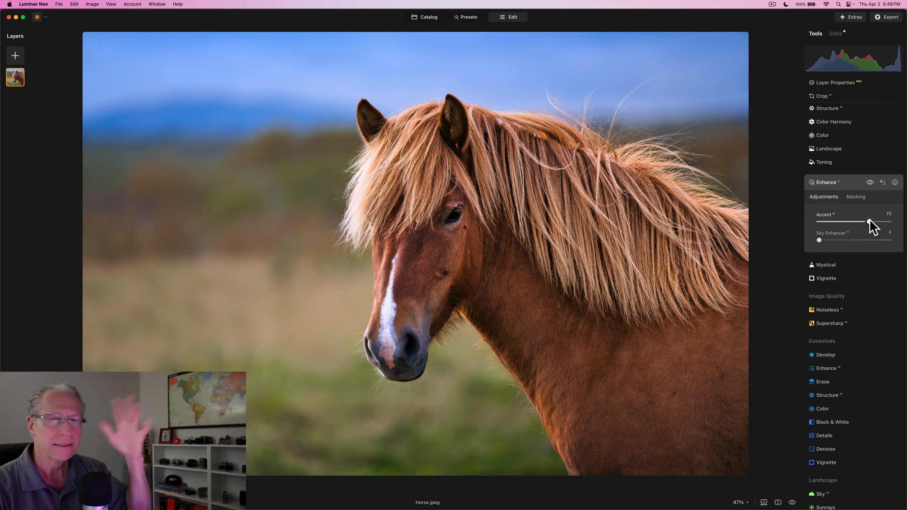
Step: Show the horse's mask overlay in the Enhance tool and raise the mask's Feather to 100
click(858, 196)
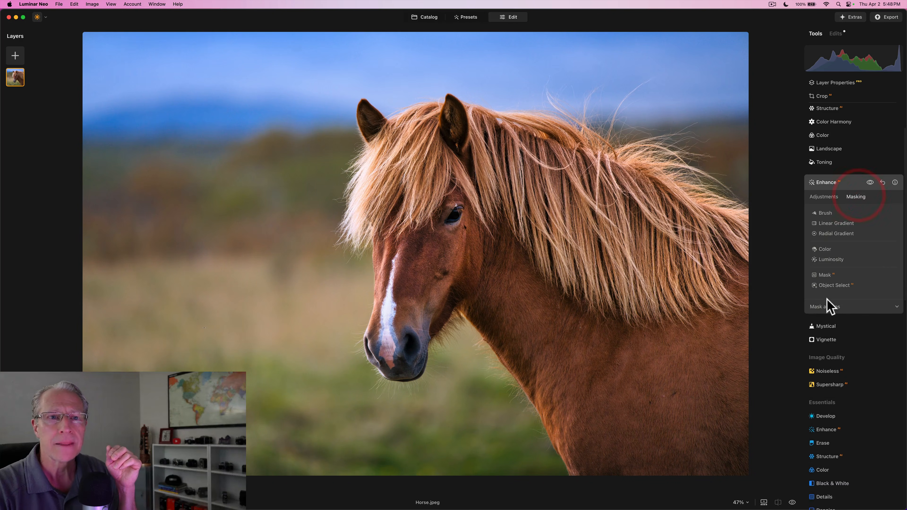
click(827, 306)
click(879, 364)
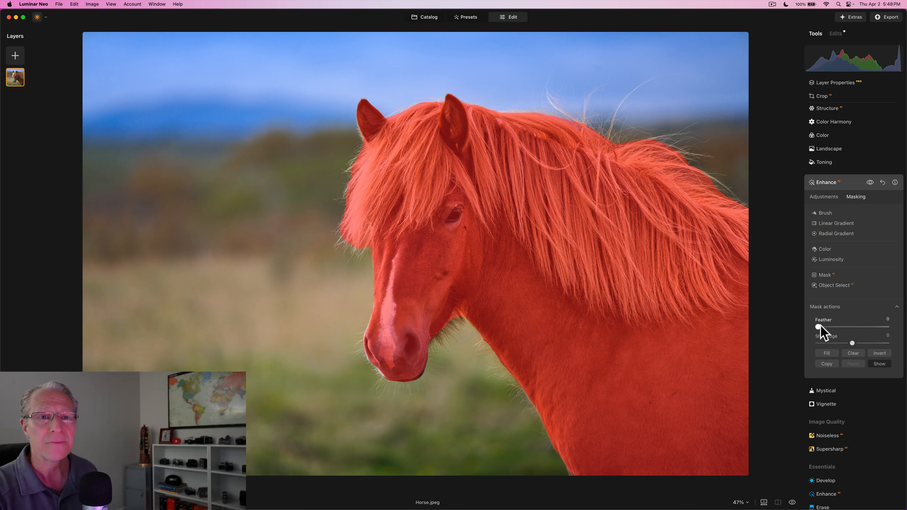
drag(818, 327, 880, 326)
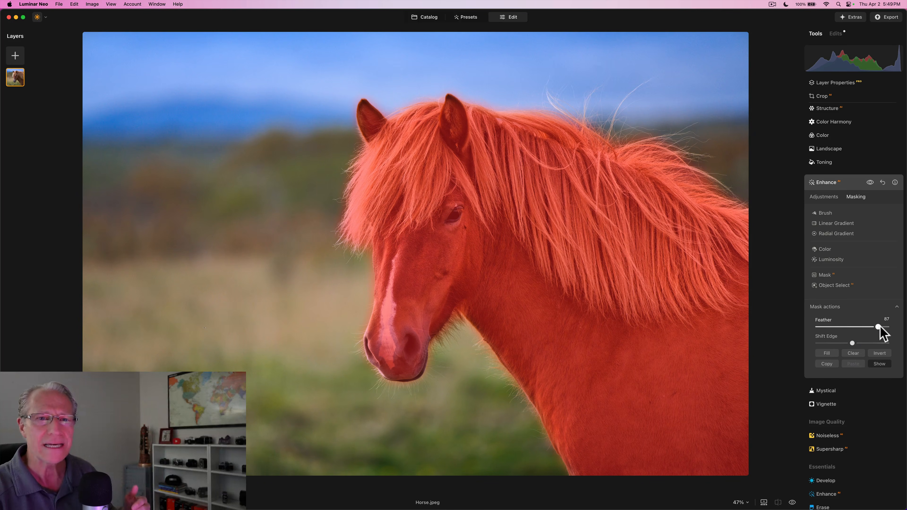
drag(884, 326, 889, 328)
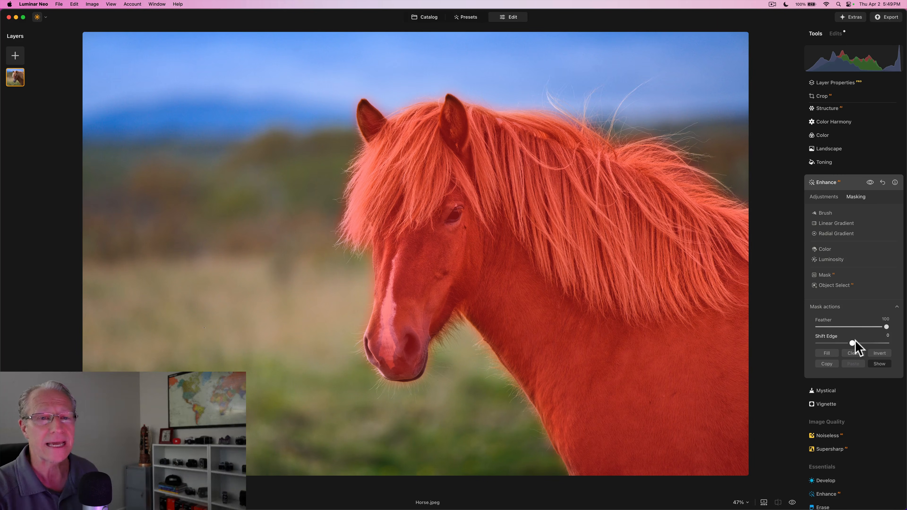
Step: Try the horse mask's Shift Edge at 76 and -69, and settle on a milder negative value
drag(853, 343, 883, 343)
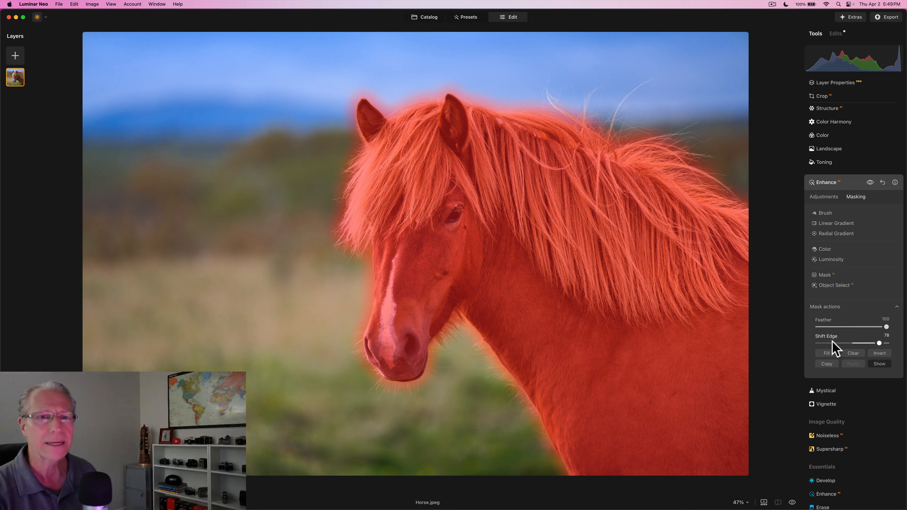
drag(832, 343, 827, 343)
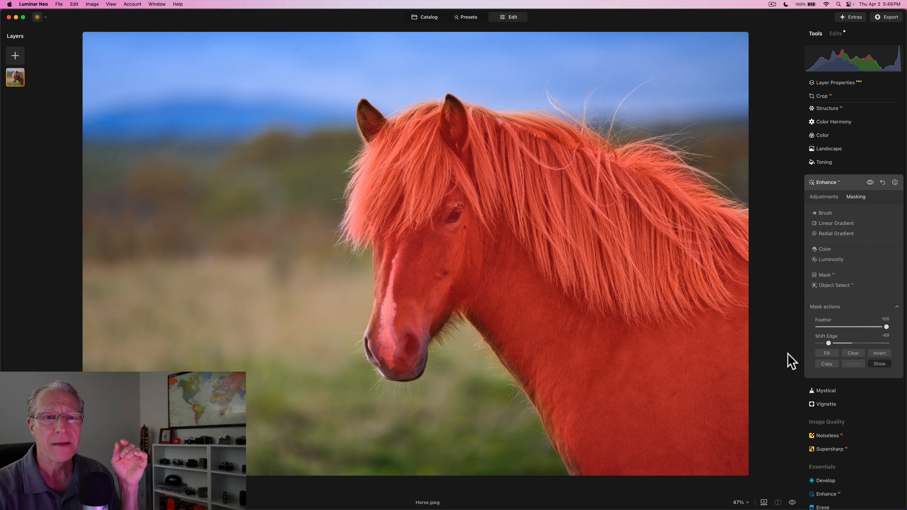
click(840, 343)
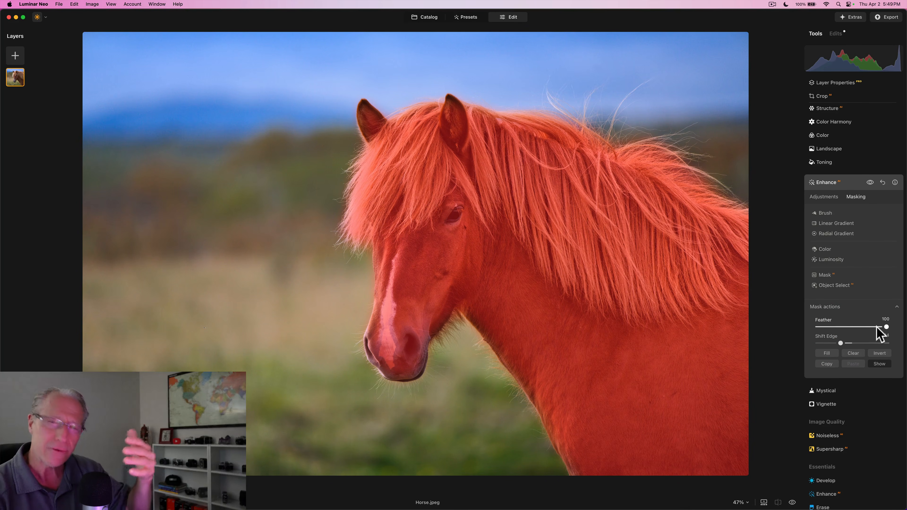
Step: Lower the Enhance Accent to 37 for the masked horse, comparing the photo with and without the effect before and after the change
click(829, 196)
click(870, 182)
click(870, 182)
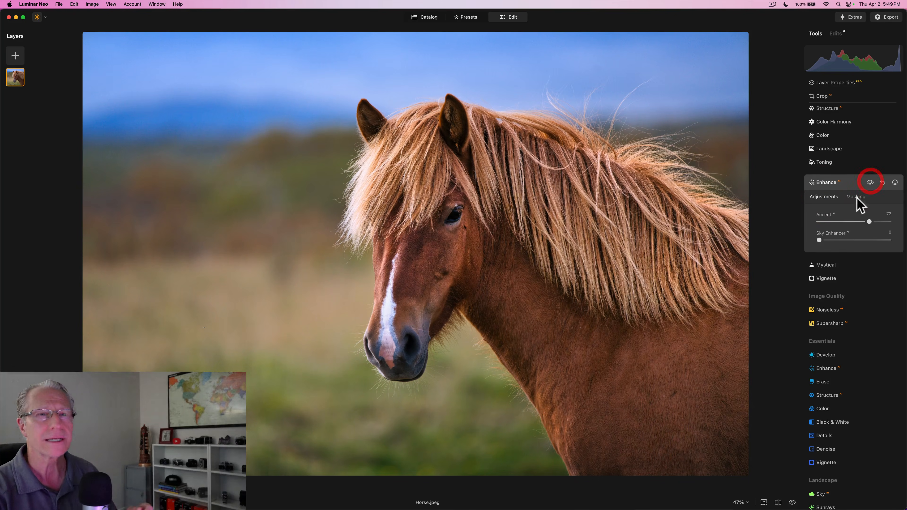
click(845, 222)
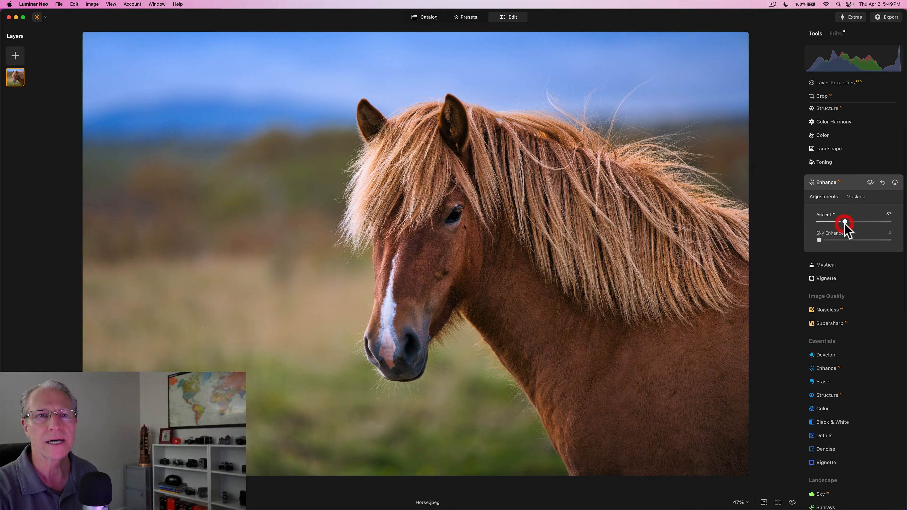
click(870, 183)
click(870, 183)
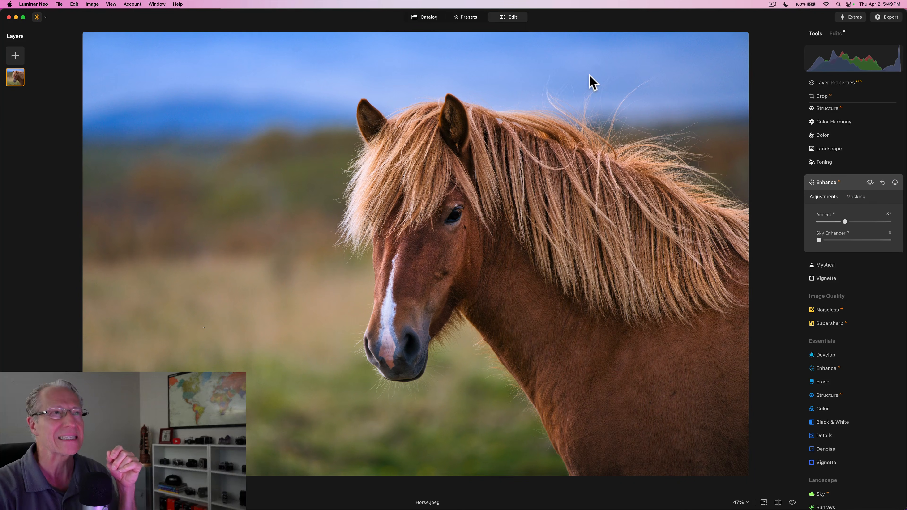
Step: Return to the catalog and open the Sky photo for editing
click(432, 18)
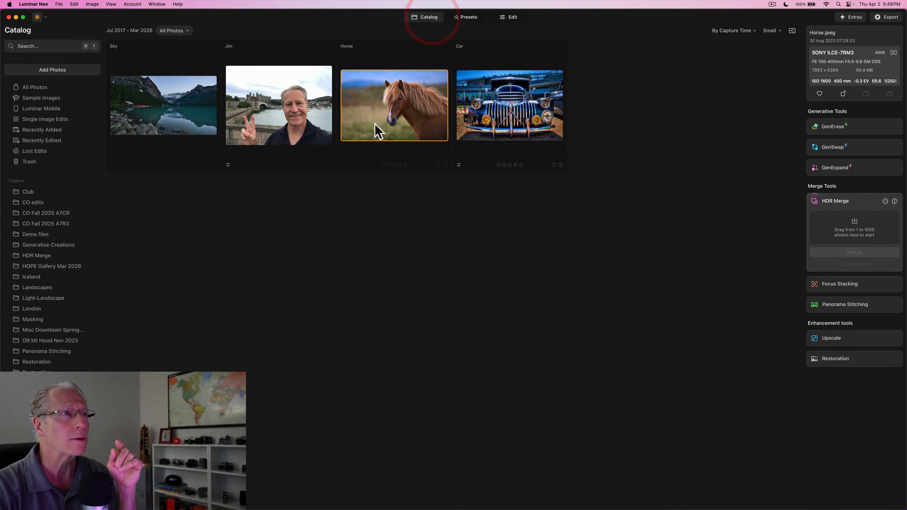
click(178, 103)
click(505, 18)
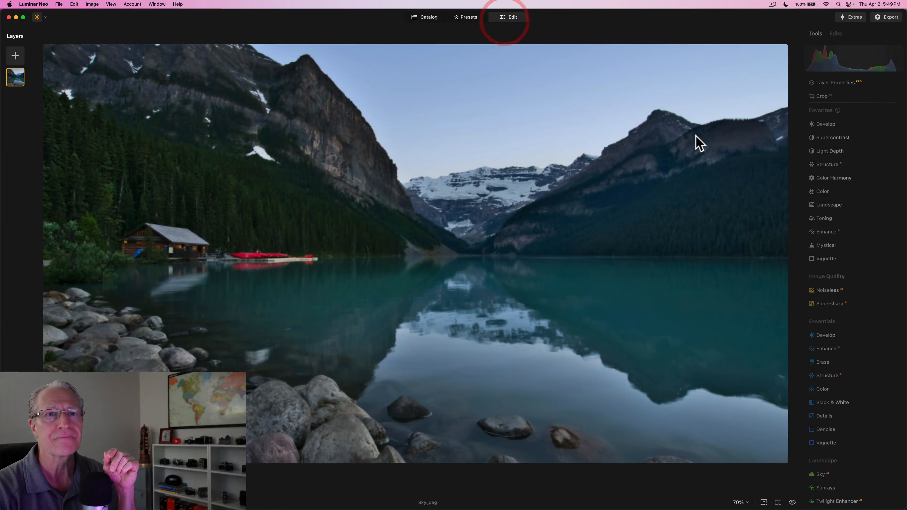
Step: Mask the sky in the Develop tool using the AI Mask's Sky category, and inspect the mask edge along the mountain ridge
click(828, 129)
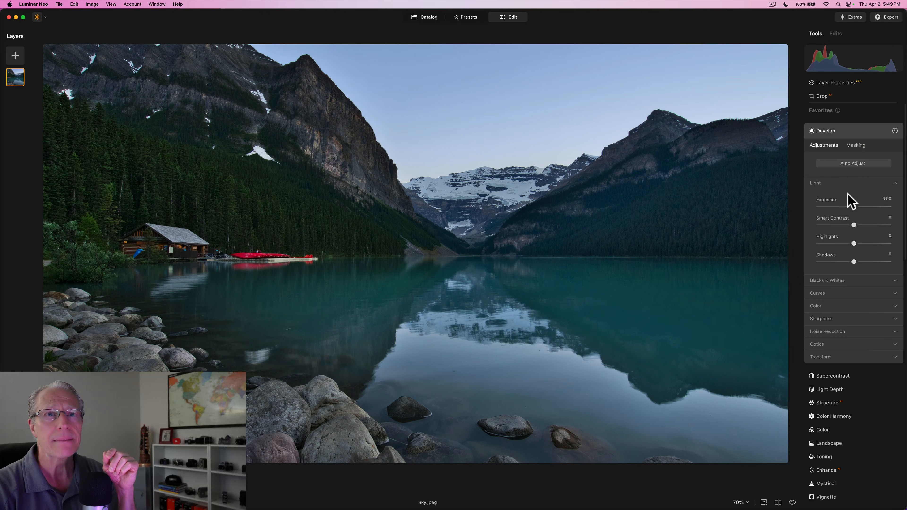
click(857, 147)
click(825, 223)
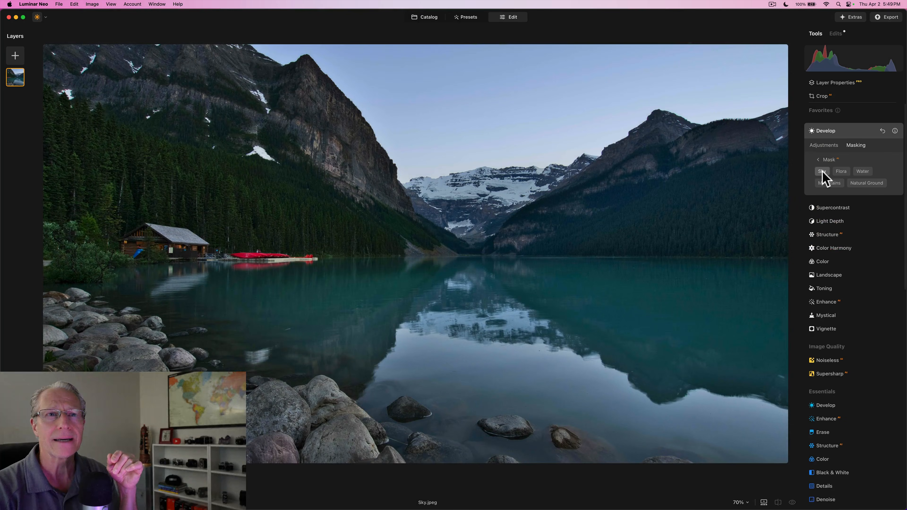
click(822, 172)
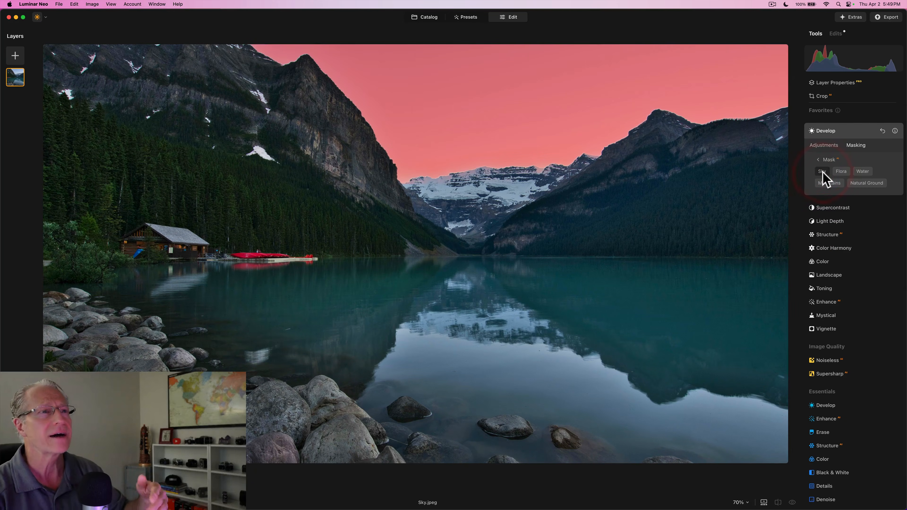
scroll(540, 184, up, 3)
scroll(541, 183, up, 3)
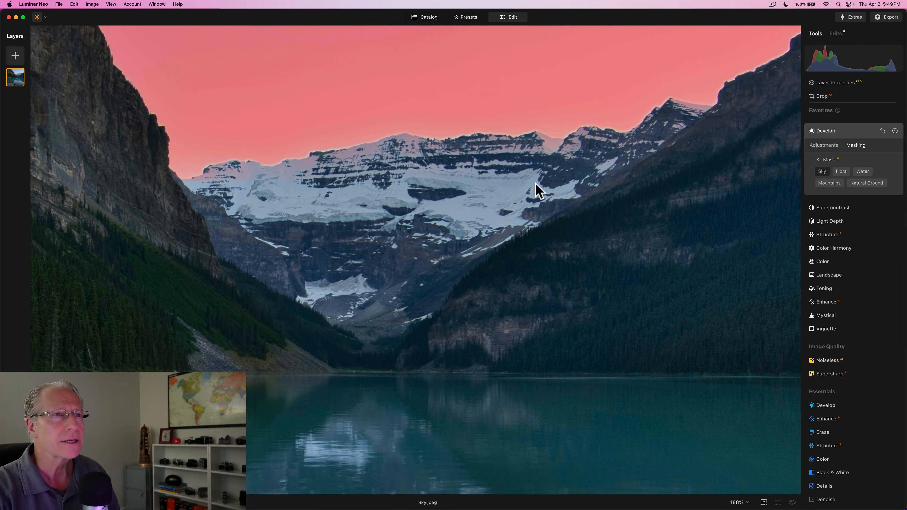
scroll(535, 184, left, 3)
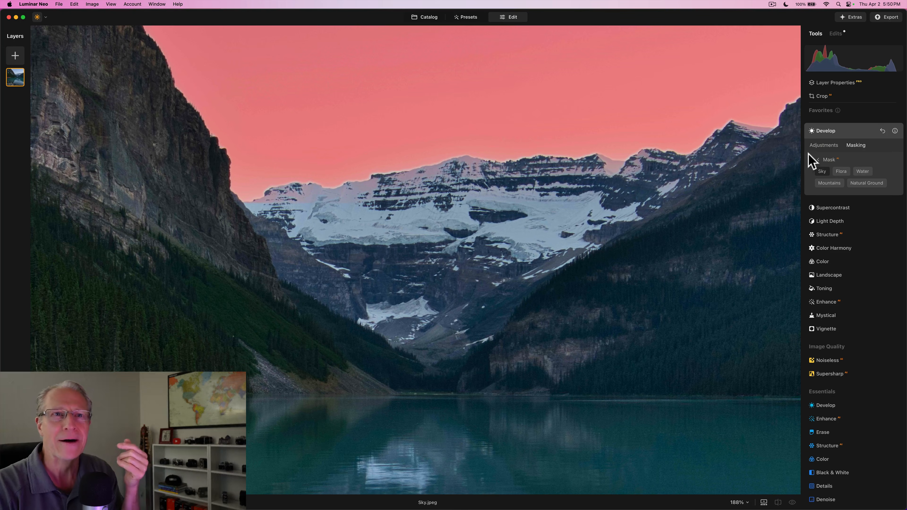
Step: Try the masked sky's Exposure at -1.21 in the Develop tool, and settle on -1.77
click(820, 145)
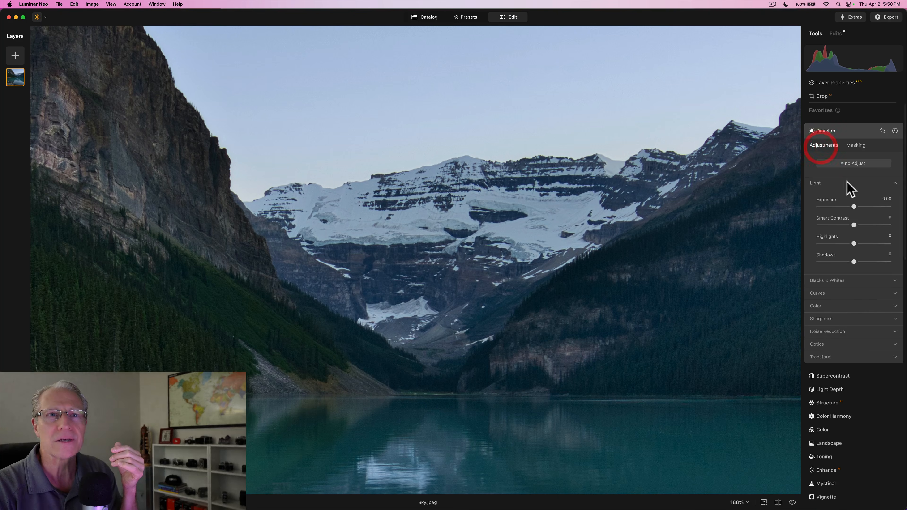
drag(853, 207, 844, 209)
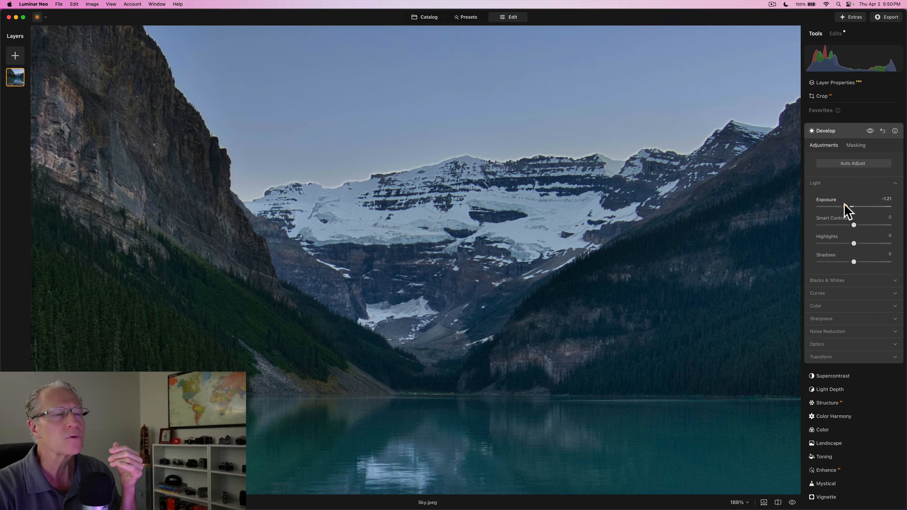
click(844, 204)
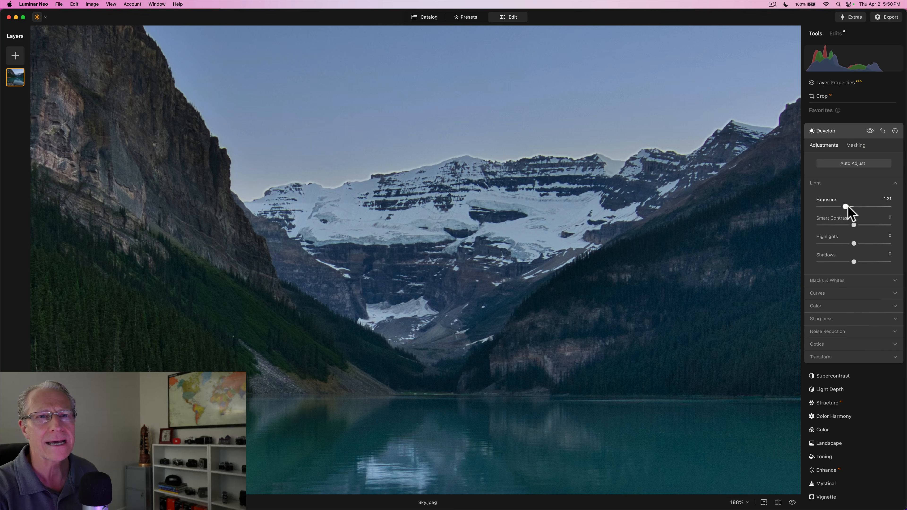
mouse_move(845, 207)
mouse_down()
mouse_move(833, 211)
mouse_move(846, 208)
mouse_up()
Step: Show the sky mask overlay, try its Feather at 72, settle on 31, and set Shift Edge to 12
click(854, 145)
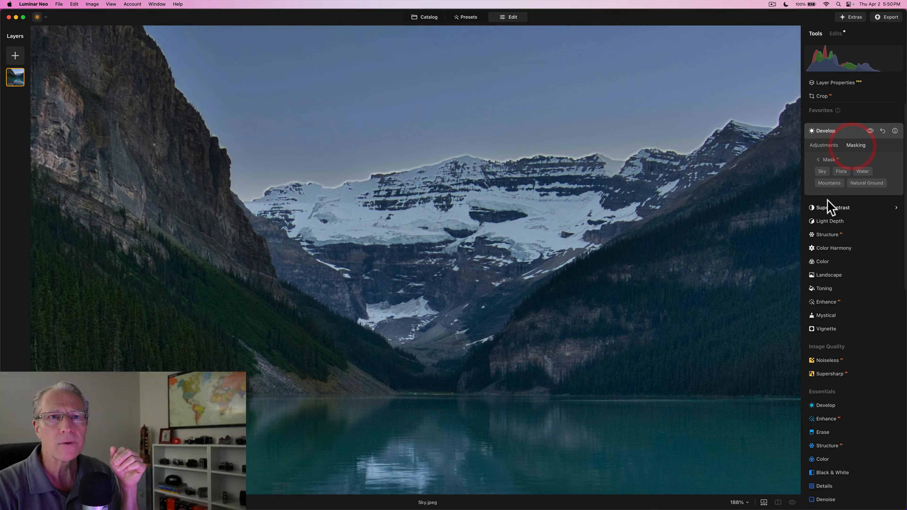
click(818, 160)
click(828, 254)
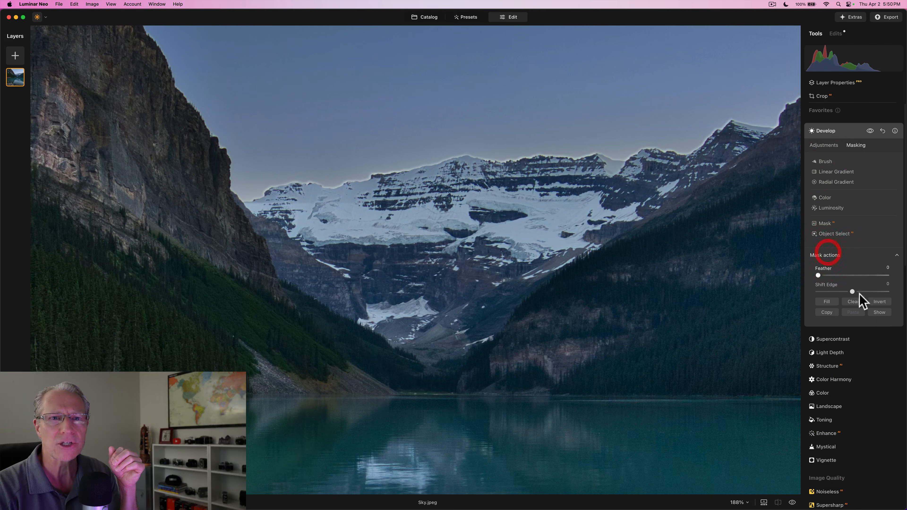
click(879, 313)
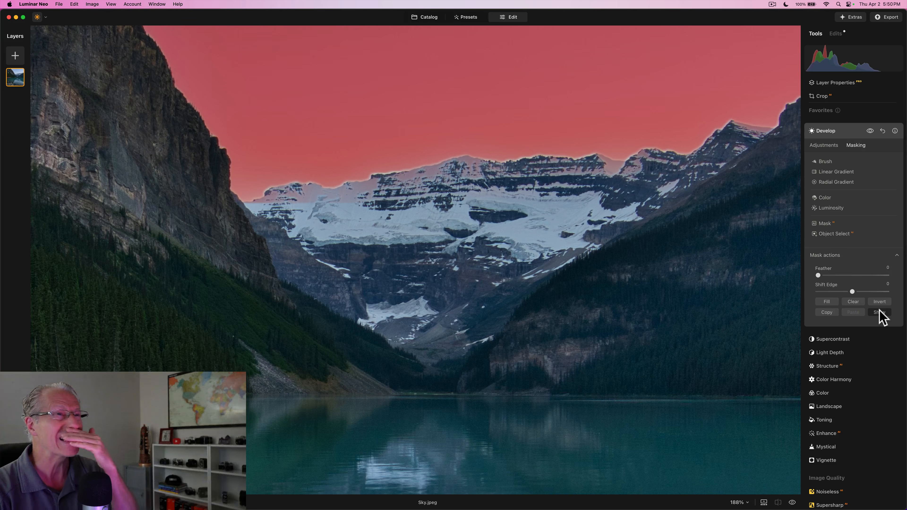
drag(842, 276, 868, 275)
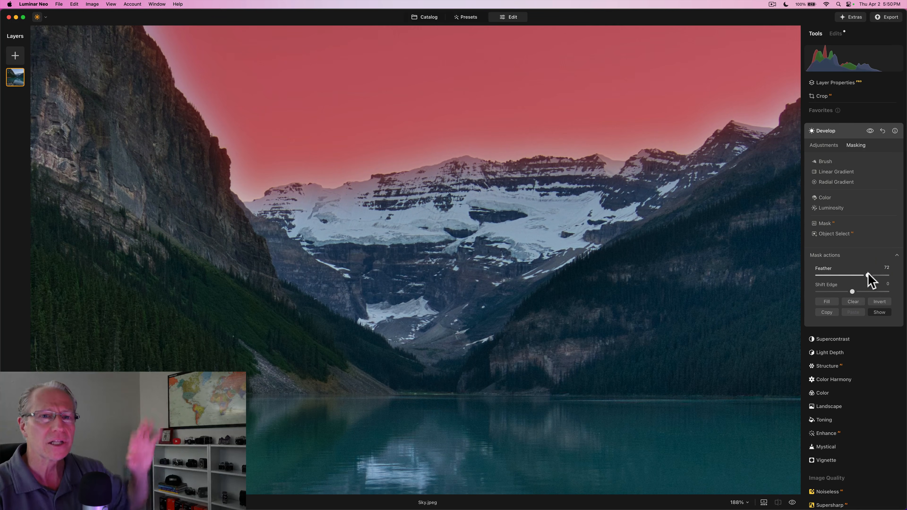
mouse_move(852, 291)
mouse_down()
mouse_move(838, 291)
mouse_move(864, 291)
mouse_move(862, 276)
mouse_move(839, 276)
mouse_move(856, 291)
mouse_up()
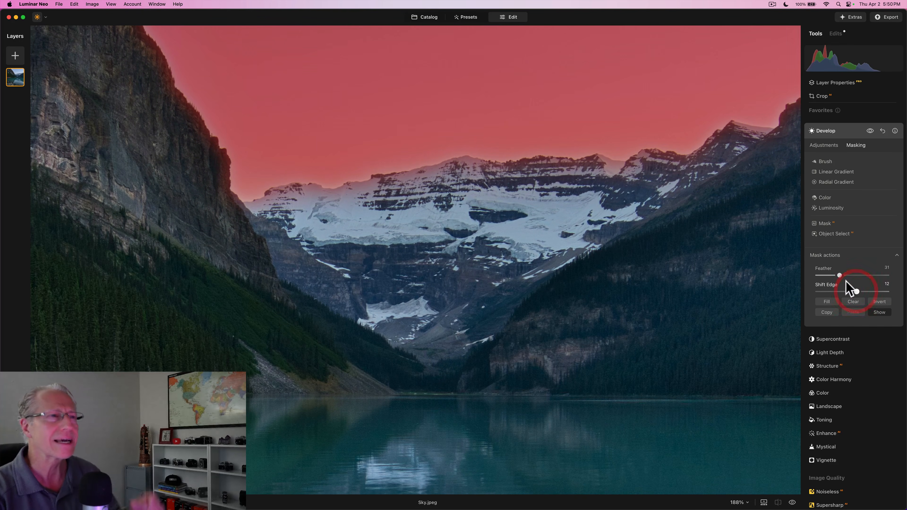
Step: Compare the lake photo with and without the Develop adjustment, and return to the catalog
click(825, 145)
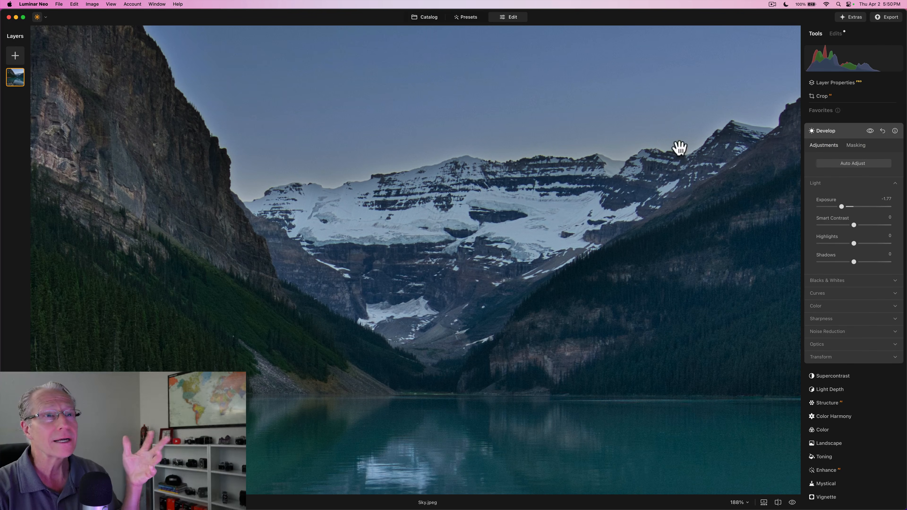
click(870, 131)
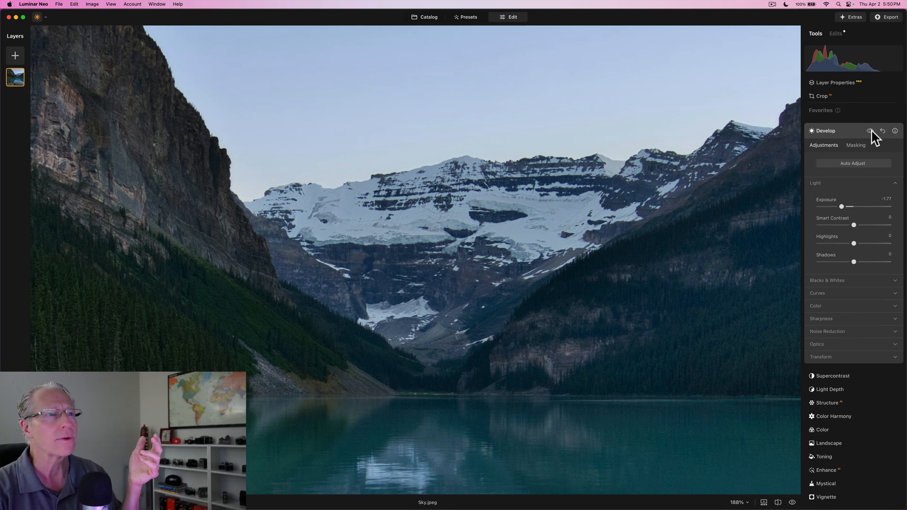
click(870, 132)
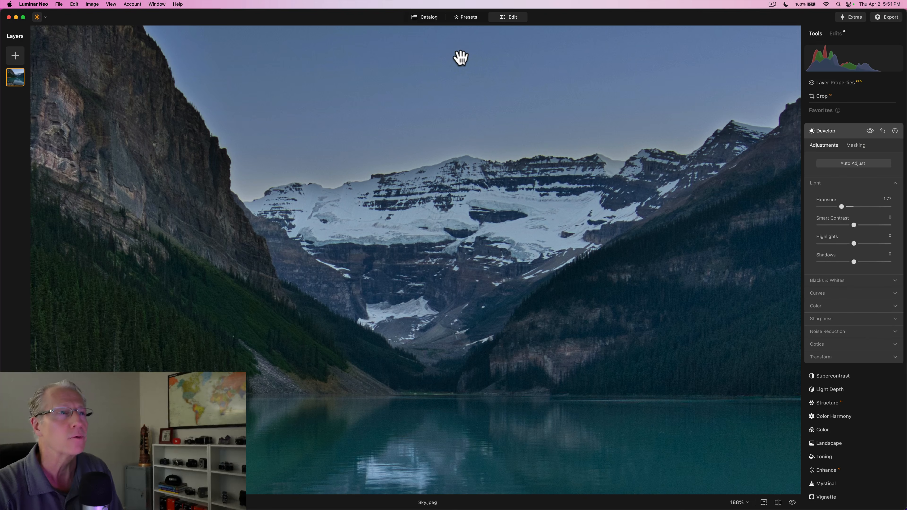
click(430, 18)
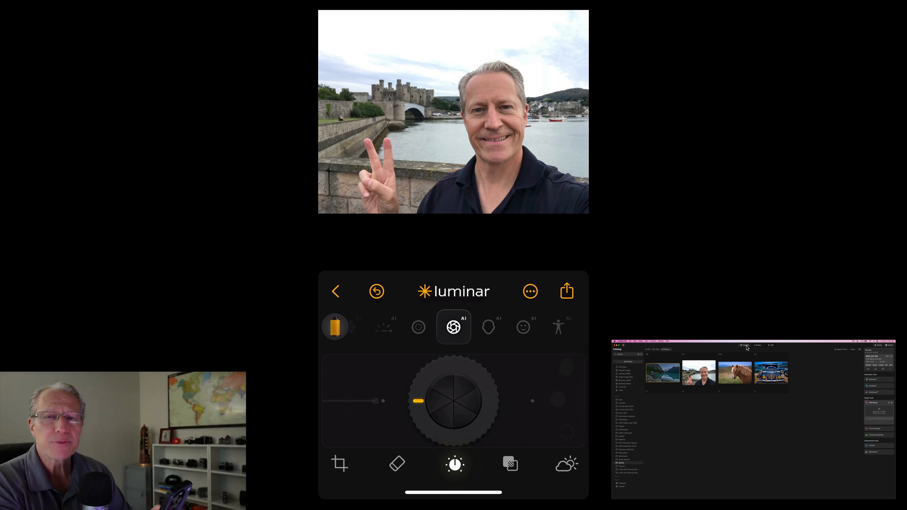